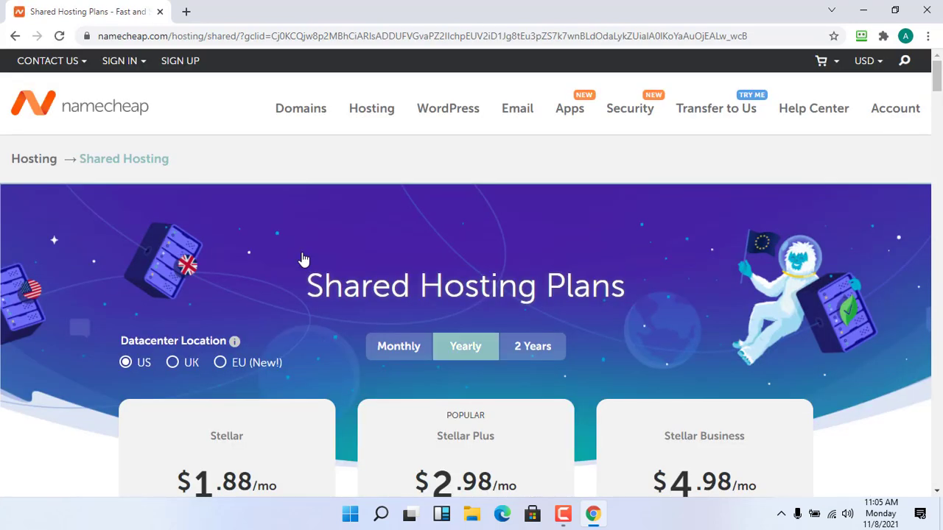
# Step: Scroll through the Stellar, Stellar Plus and Stellar Business shared hosting plans
pyautogui.scroll(-3, 303, 260)
pyautogui.scroll(-1, 303, 259)
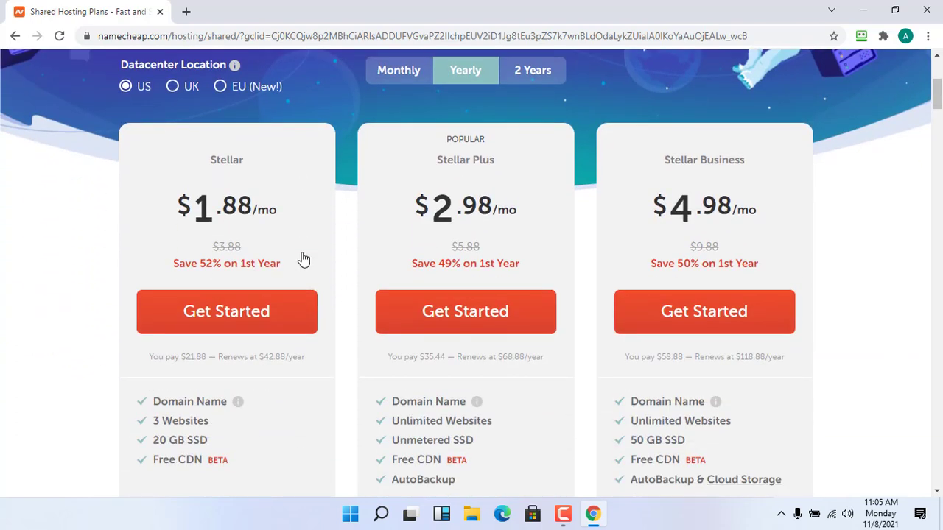
pyautogui.scroll(4, 303, 260)
# Step: Go to Domain Name Search from the Domains menu
pyautogui.moveTo(327, 111)
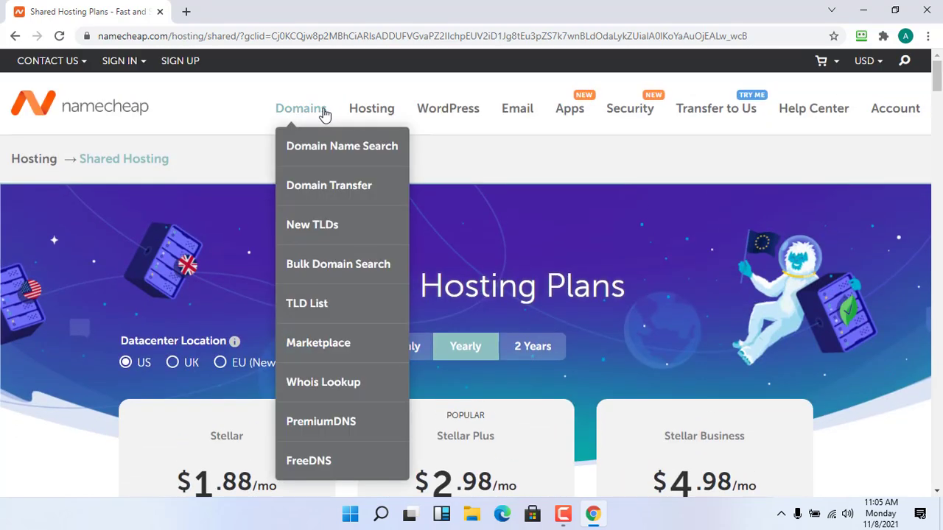
pyautogui.click(344, 151)
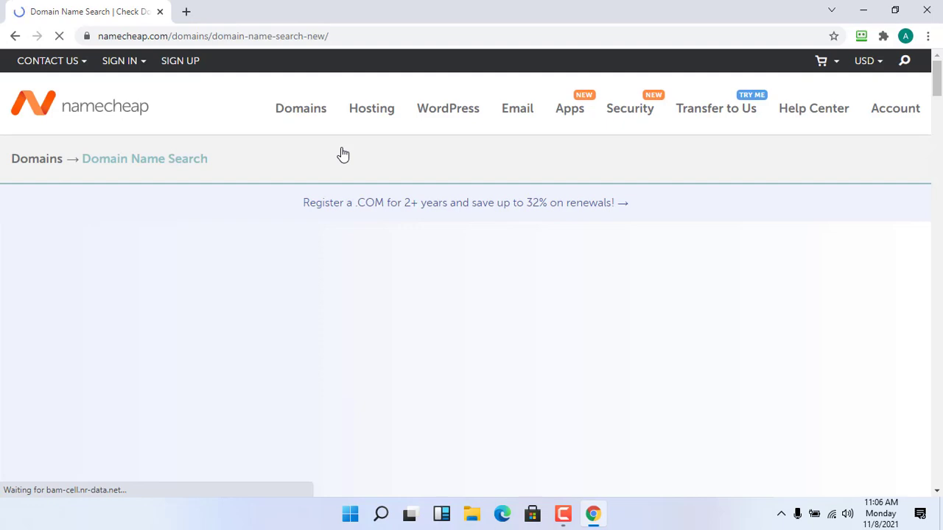
pyautogui.scroll(-1, 940, 102)
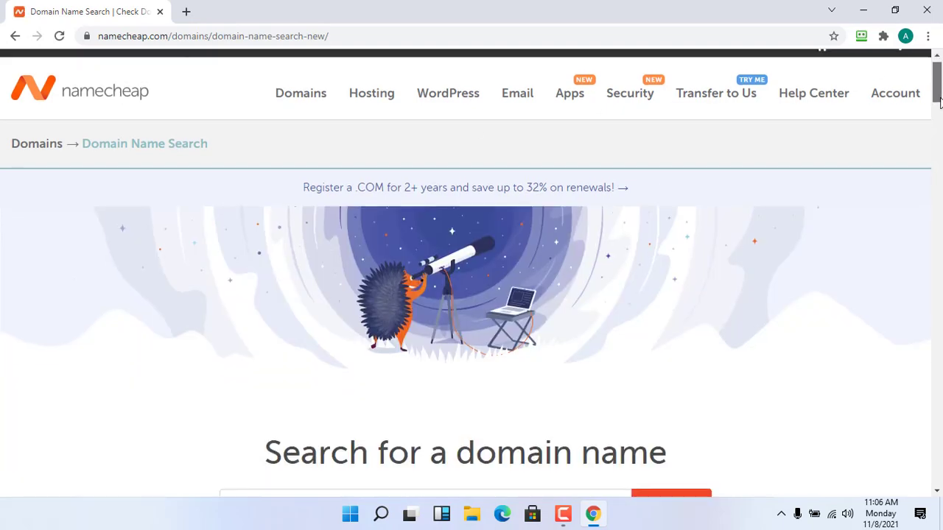
pyautogui.moveTo(940, 101); pyautogui.dragTo(940, 130)
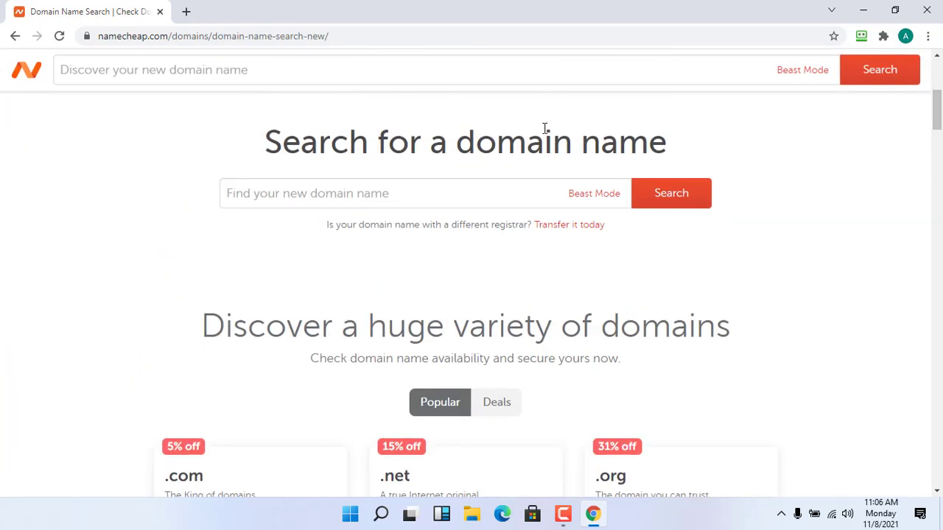
# Step: Search for domains matching 'anzargame', replacing the mistyped 'daraz.plk'
pyautogui.click(344, 179)
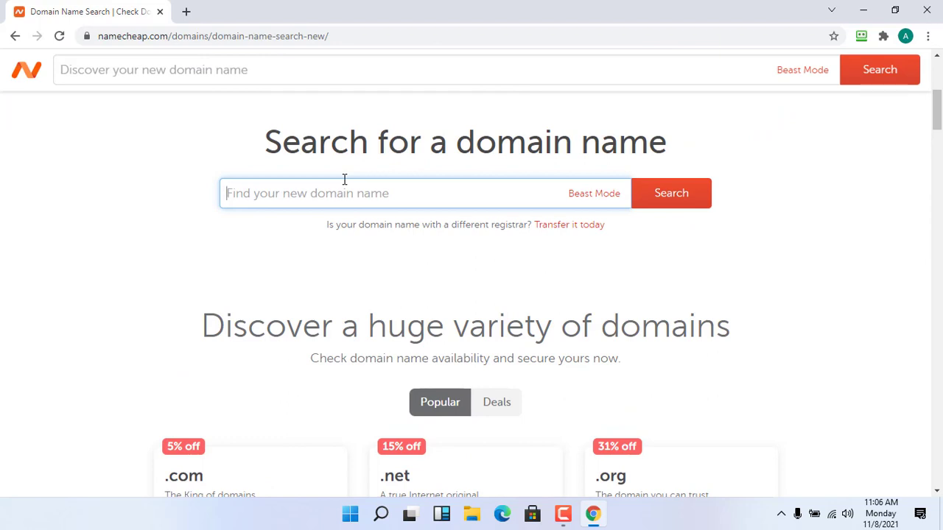
pyautogui.write('daraz')
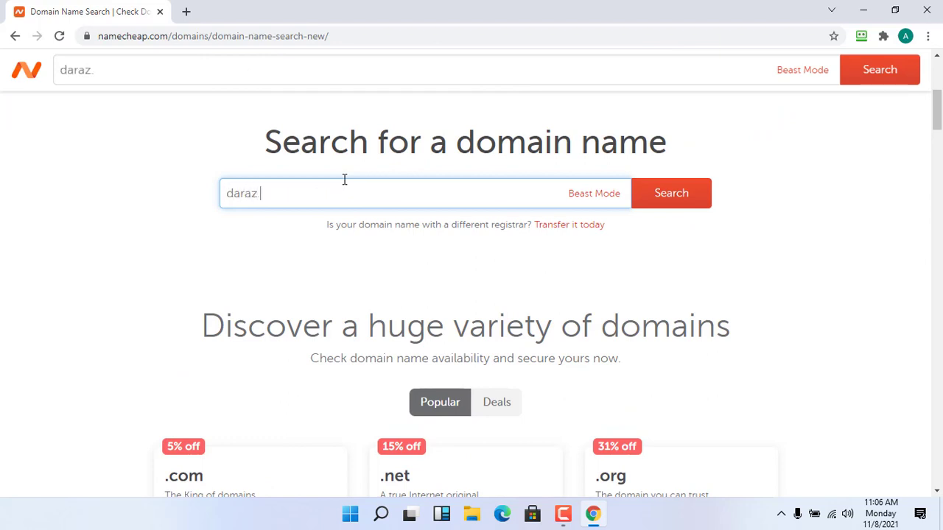
pyautogui.write('.pl')
pyautogui.write('k')
pyautogui.hotkey('ctrl', 'a')
pyautogui.press('BackSpace')
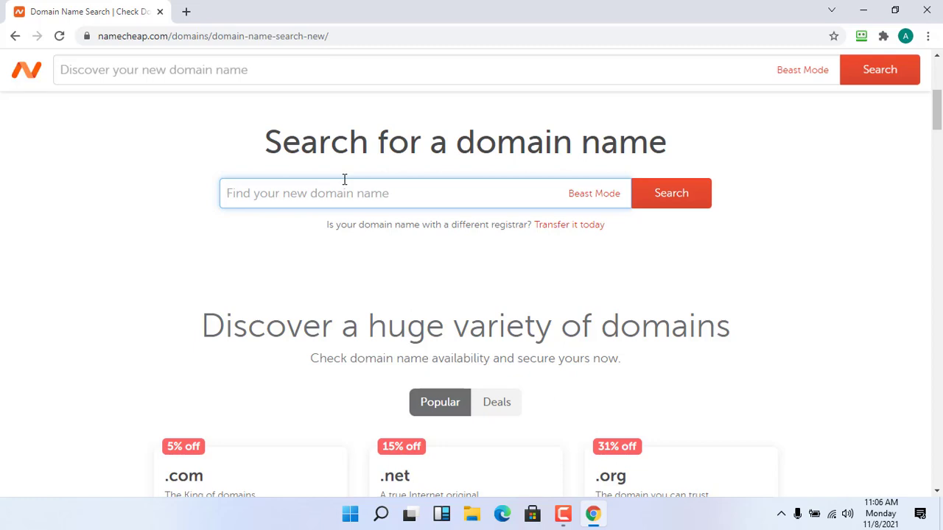
pyautogui.write('anzar')
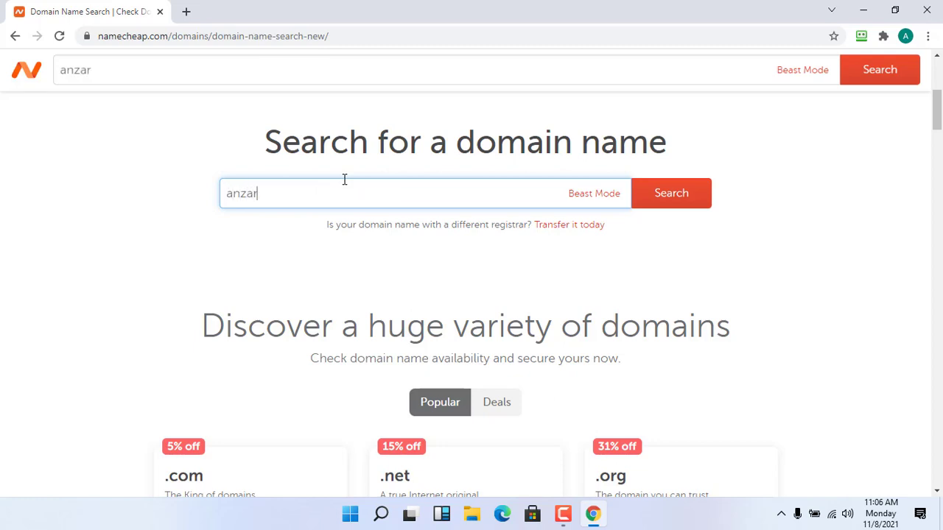
pyautogui.write('game')
pyautogui.click(670, 198)
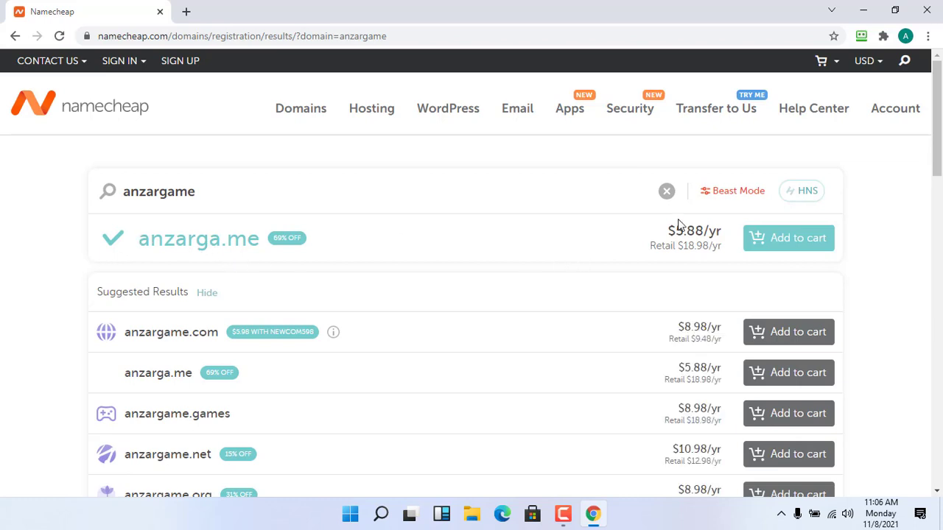
pyautogui.moveTo(667, 232); pyautogui.dragTo(727, 244)
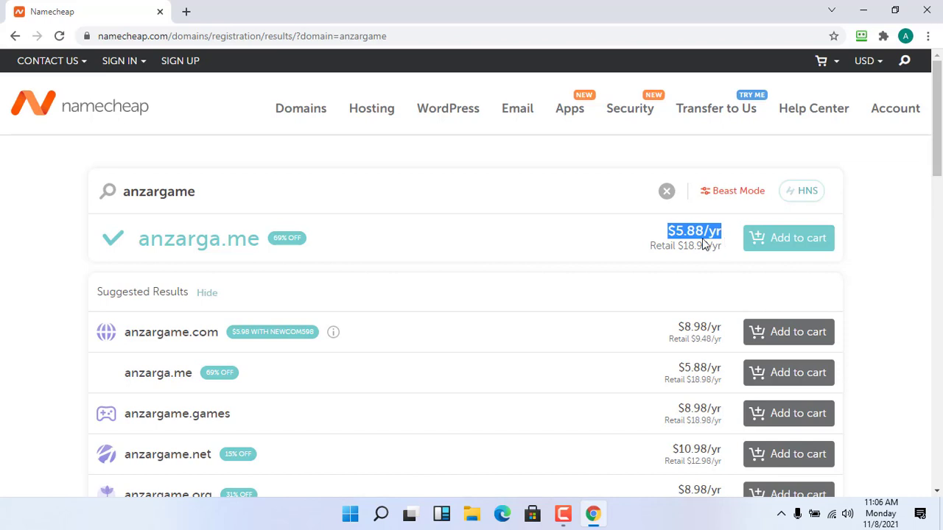
pyautogui.click(472, 212)
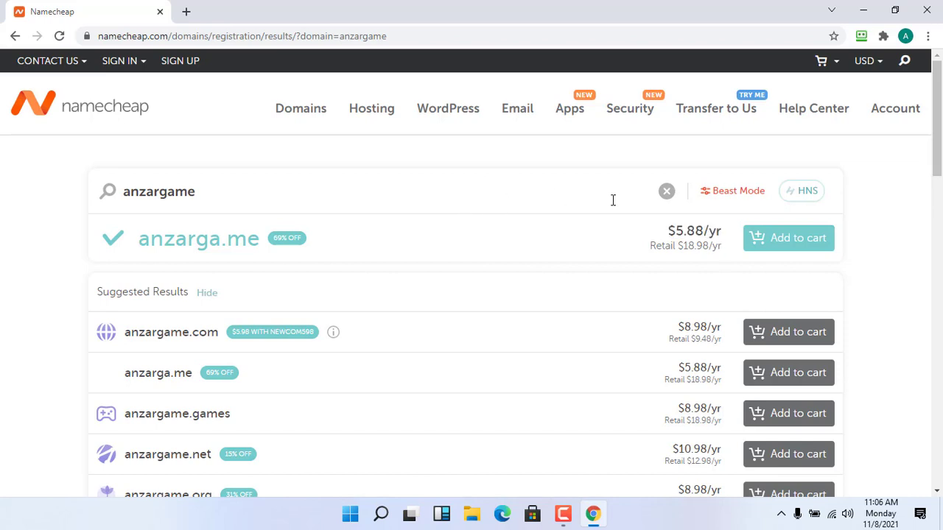
pyautogui.moveTo(937, 154); pyautogui.dragTo(937, 193)
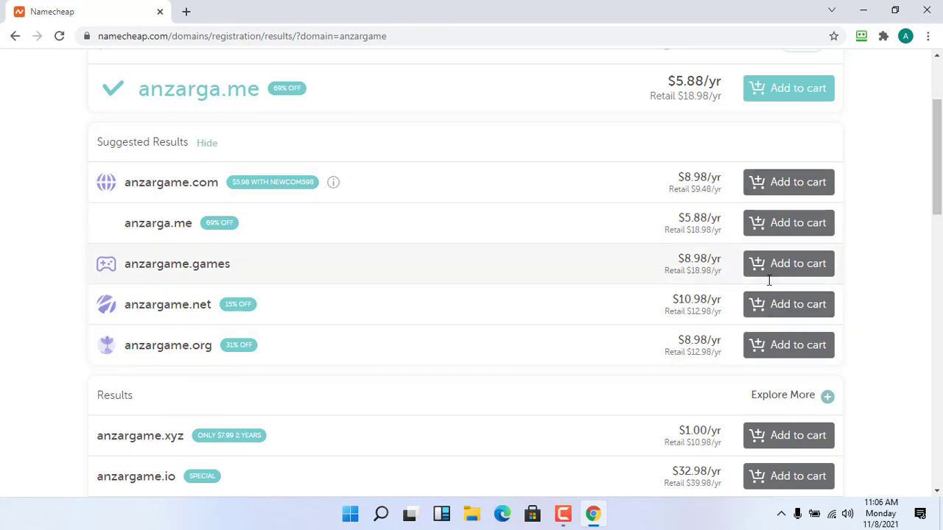
pyautogui.moveTo(938, 150); pyautogui.dragTo(940, 193)
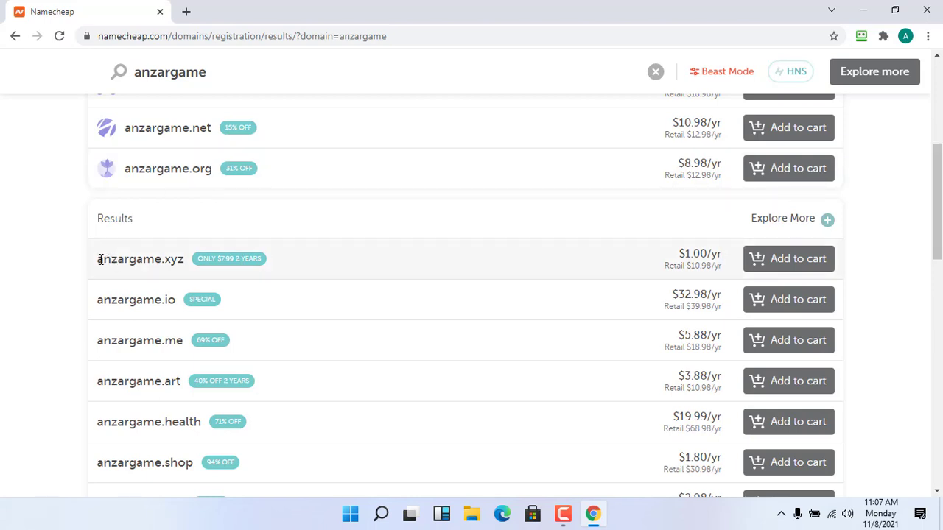
pyautogui.moveTo(94, 264); pyautogui.dragTo(222, 251)
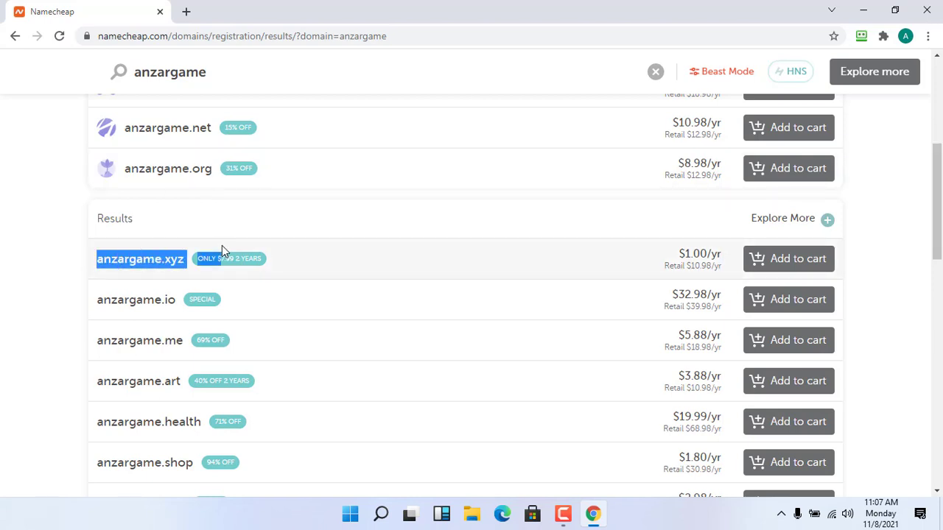
pyautogui.doubleClick(174, 262)
pyautogui.moveTo(675, 254); pyautogui.dragTo(727, 257)
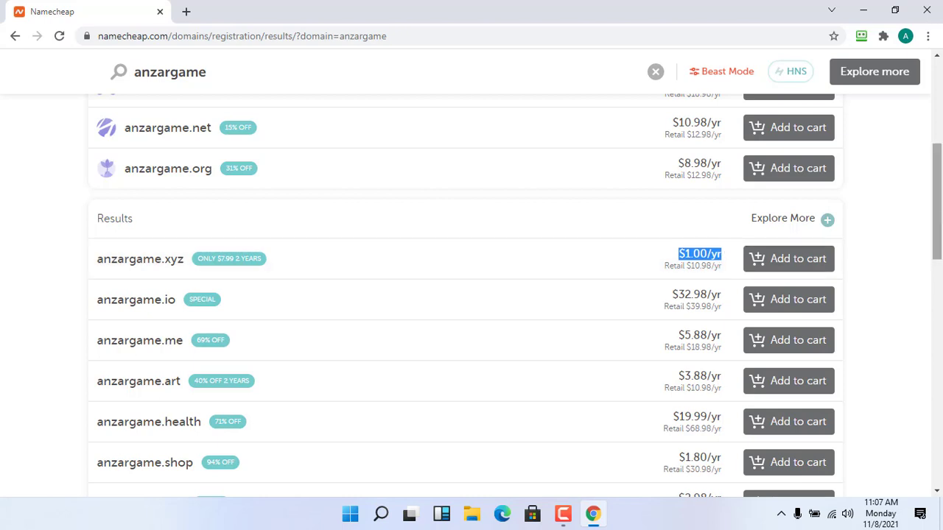
pyautogui.moveTo(940, 219); pyautogui.dragTo(940, 246)
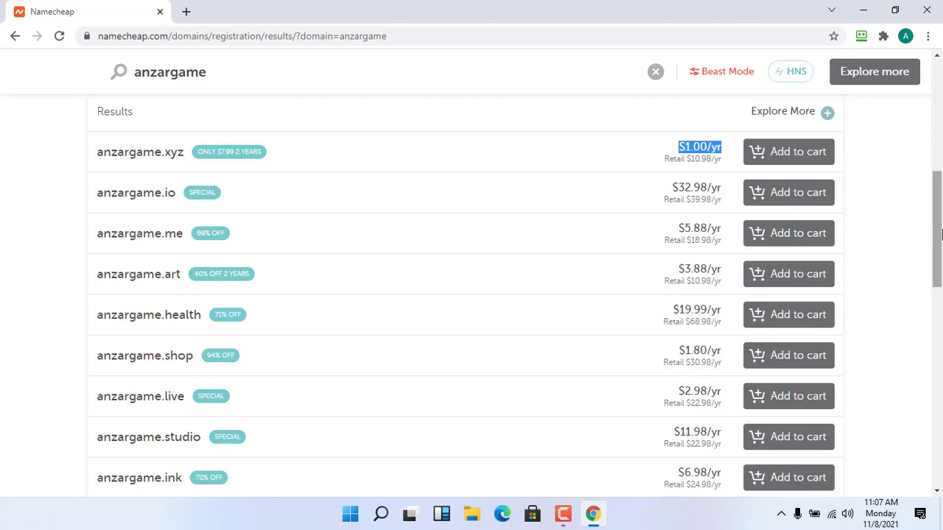
pyautogui.scroll(-3, 940, 233)
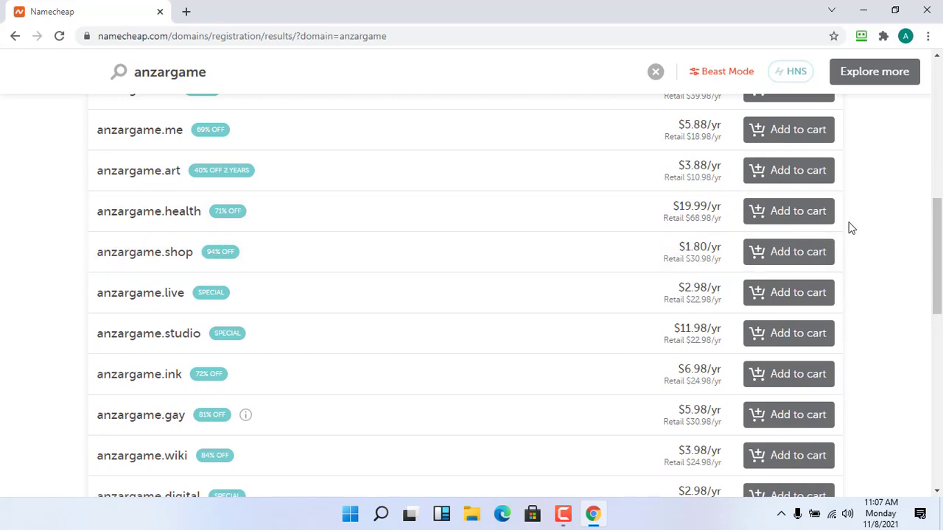
# Step: Add anzargame.shop to the cart and check out with a 1 Year registration period
pyautogui.click(795, 254)
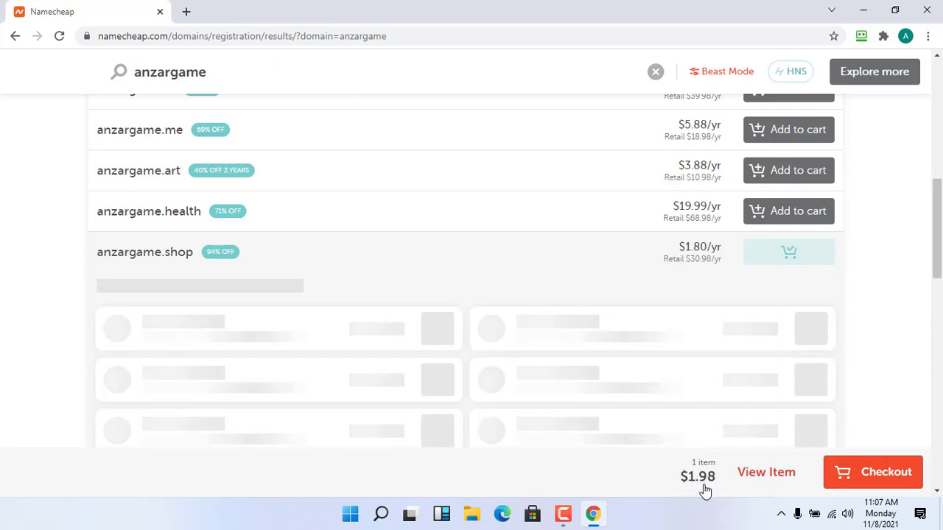
pyautogui.click(868, 475)
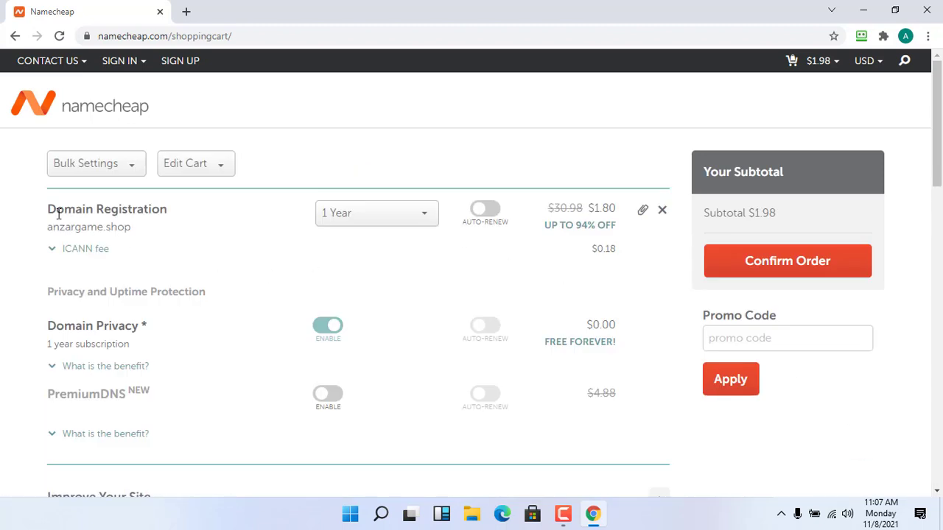
pyautogui.moveTo(57, 210); pyautogui.dragTo(186, 226)
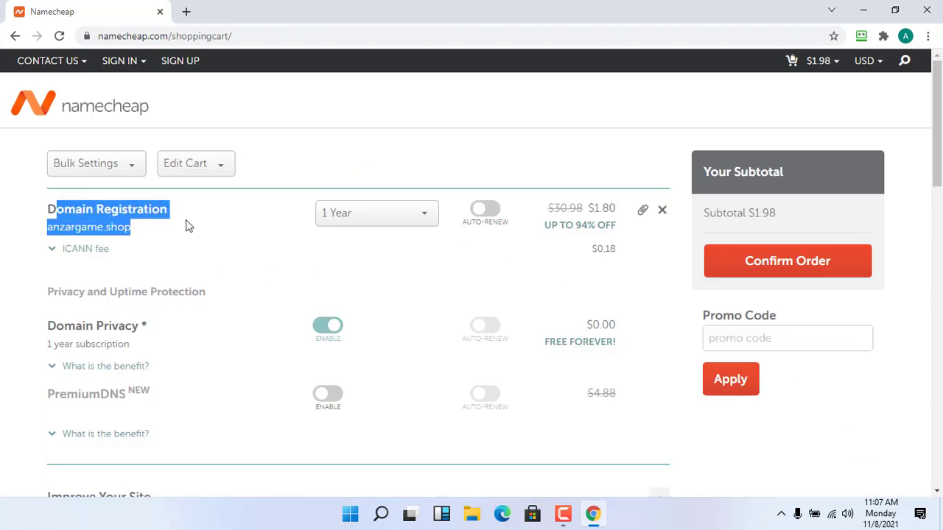
pyautogui.click(434, 221)
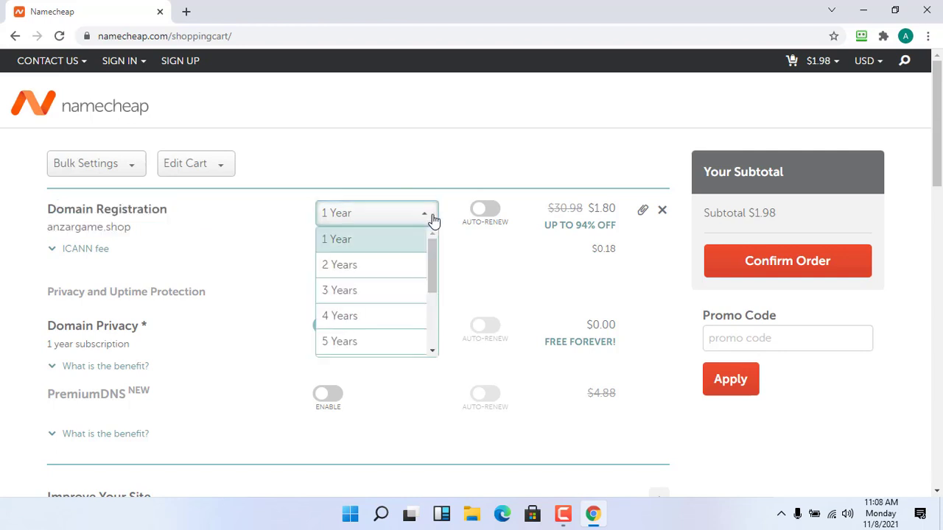
pyautogui.click(434, 220)
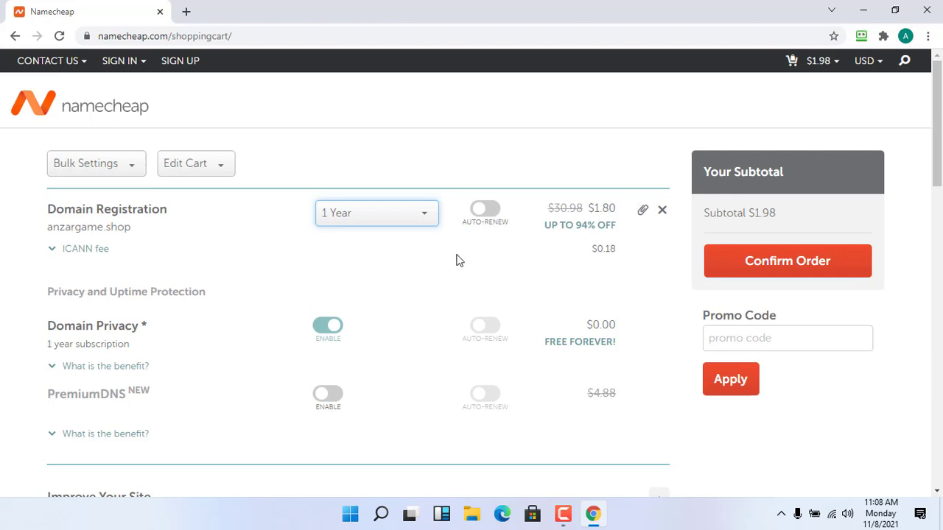
# Step: Check the 94% discount and $0.00 Domain Privacy, then confirm the order
pyautogui.tripleClick(580, 225)
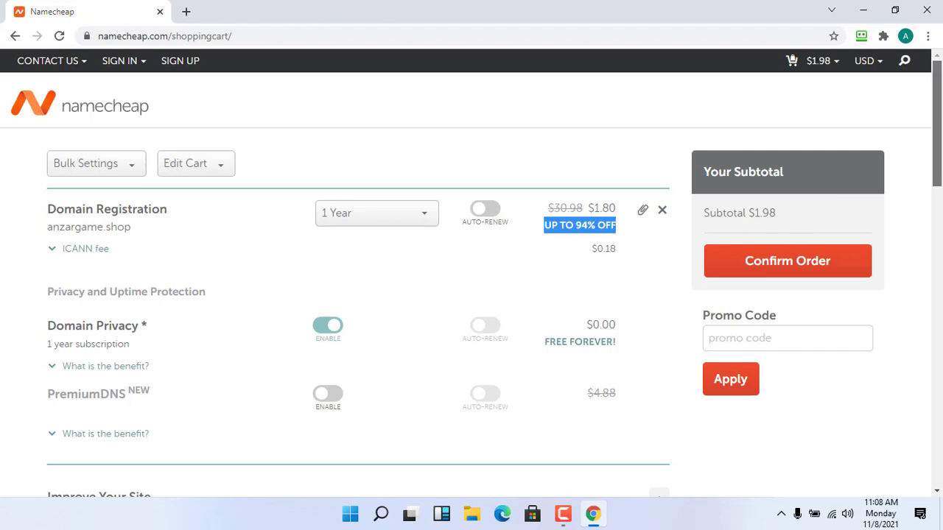
pyautogui.scroll(-1, 528, 230)
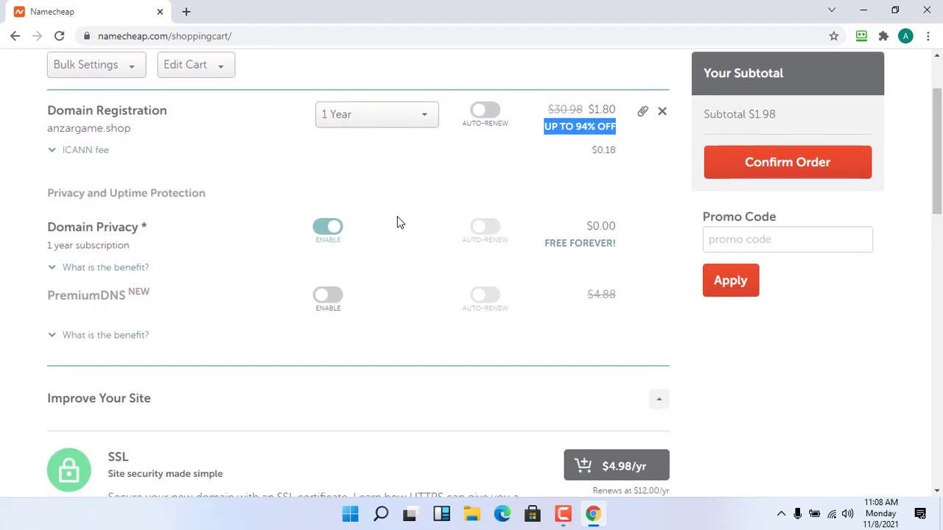
pyautogui.tripleClick(600, 225)
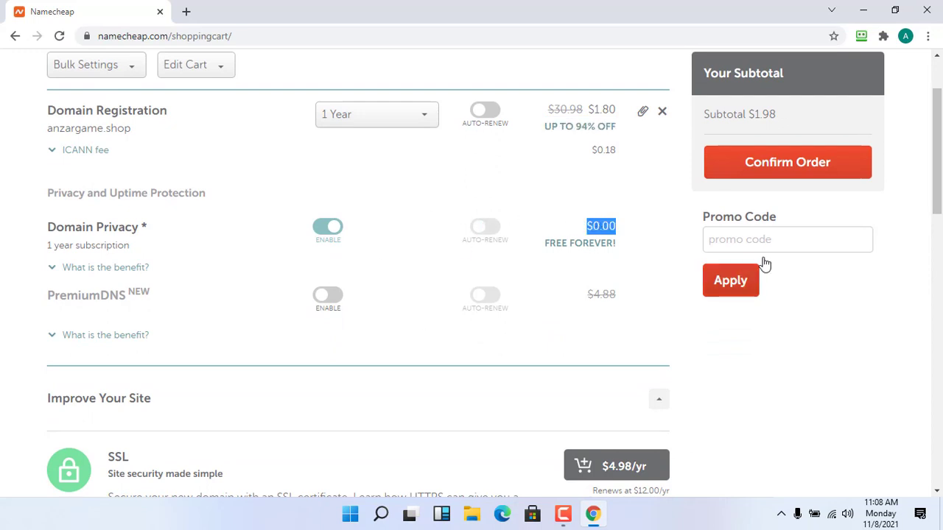
pyautogui.moveTo(939, 93); pyautogui.dragTo(929, 140)
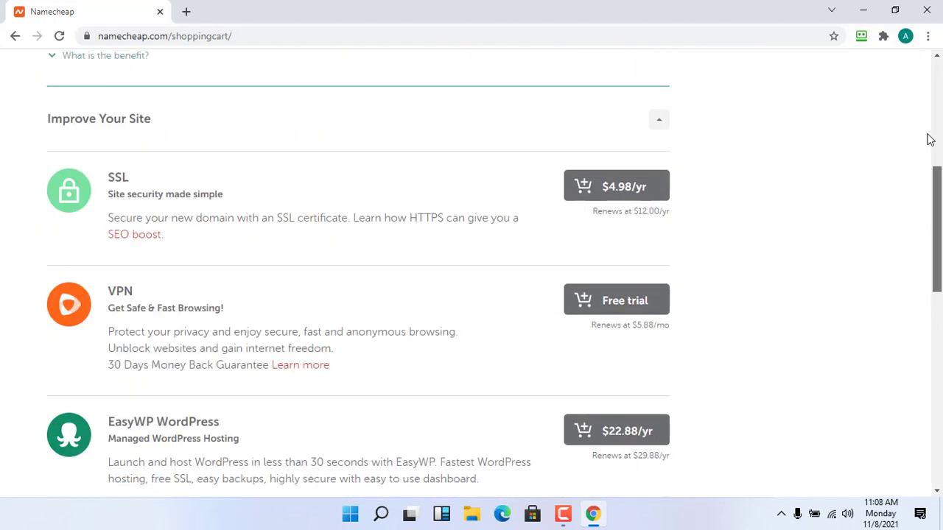
pyautogui.scroll(4, 929, 140)
pyautogui.click(791, 185)
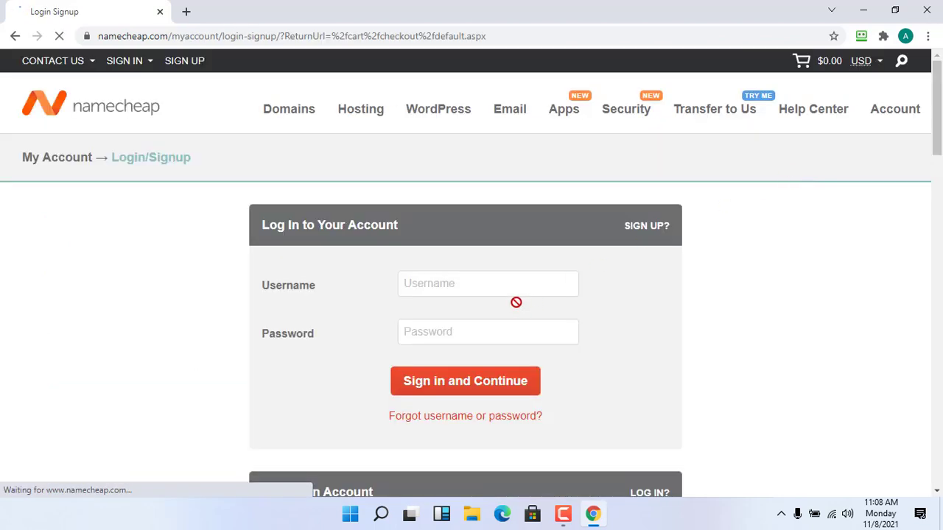
# Step: Select the Log In username field and bring up RoboForm's master-password prompt
pyautogui.scroll(-2, 941, 147)
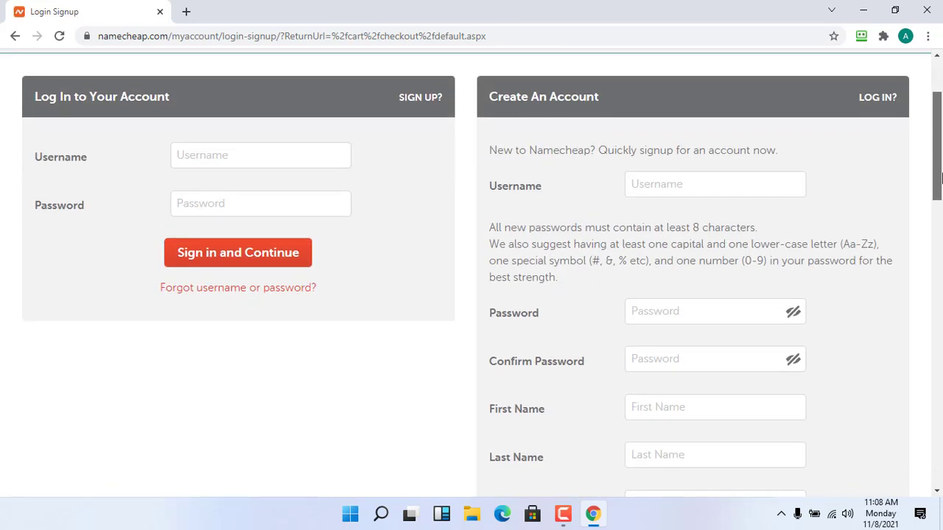
pyautogui.click(237, 160)
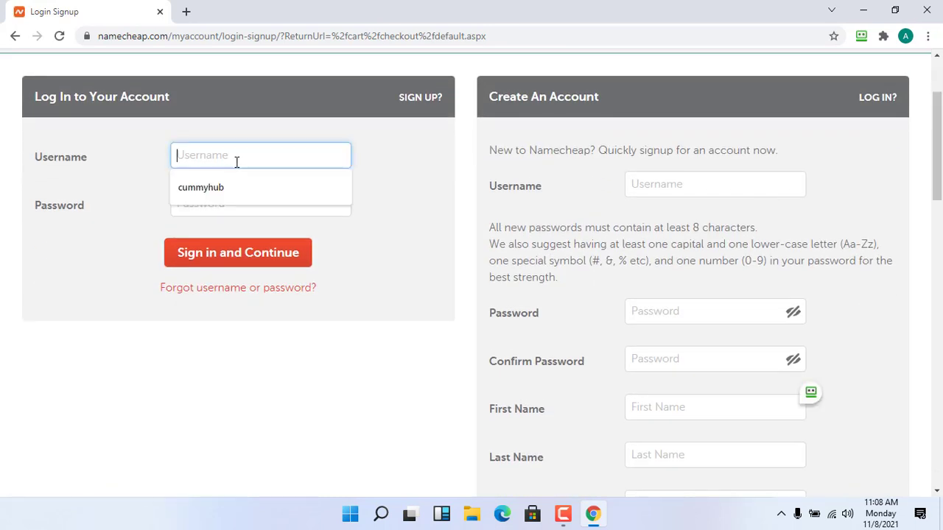
pyautogui.click(126, 204)
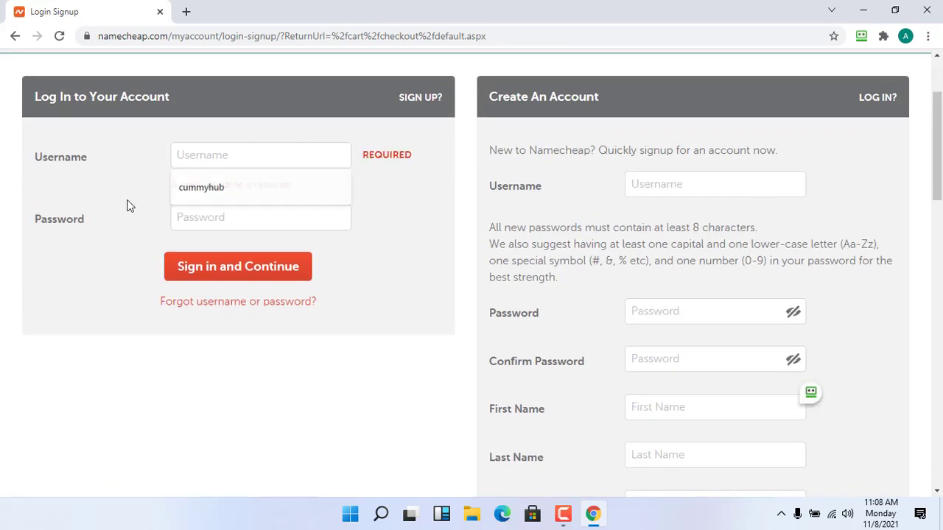
pyautogui.click(728, 180)
pyautogui.moveTo(940, 129); pyautogui.dragTo(913, 109)
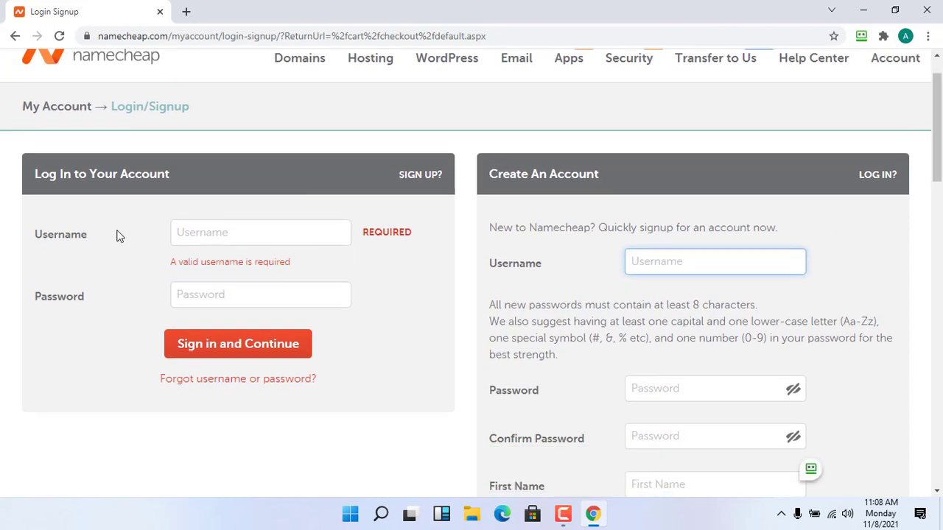
pyautogui.click(253, 226)
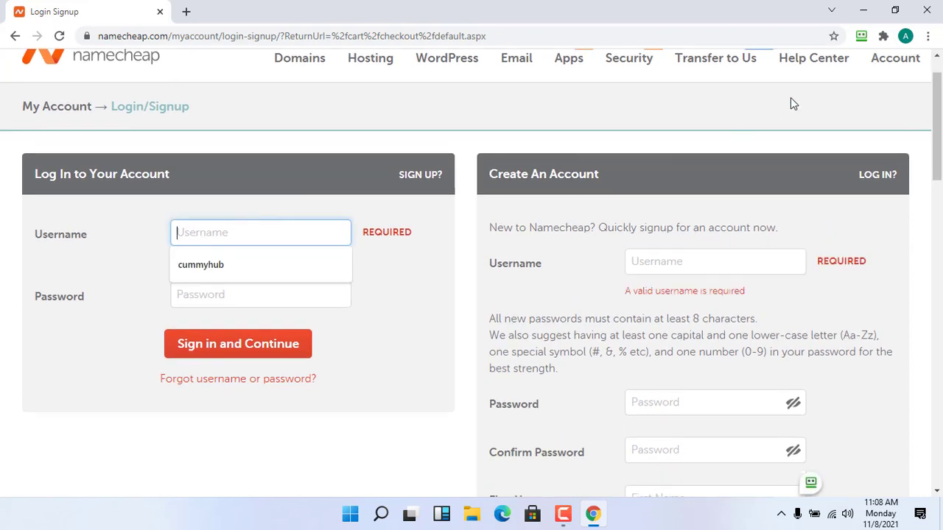
pyautogui.click(861, 36)
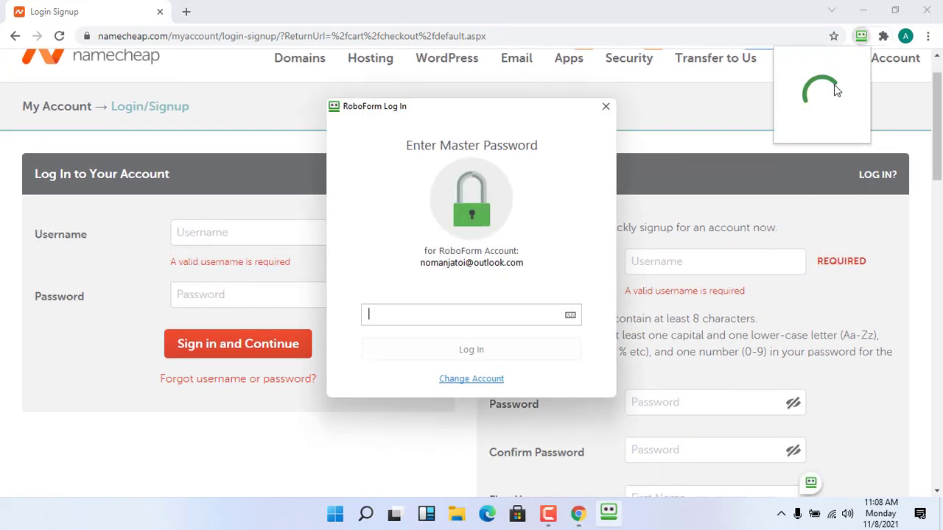
# Step: Unlock RoboForm with the master password
pyautogui.write('••••')
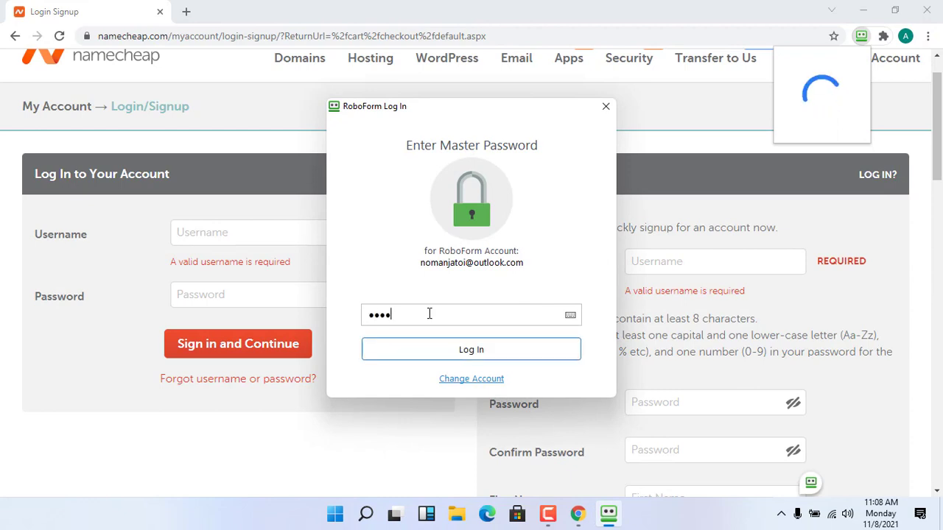
pyautogui.write('••••••')
pyautogui.press('Return')
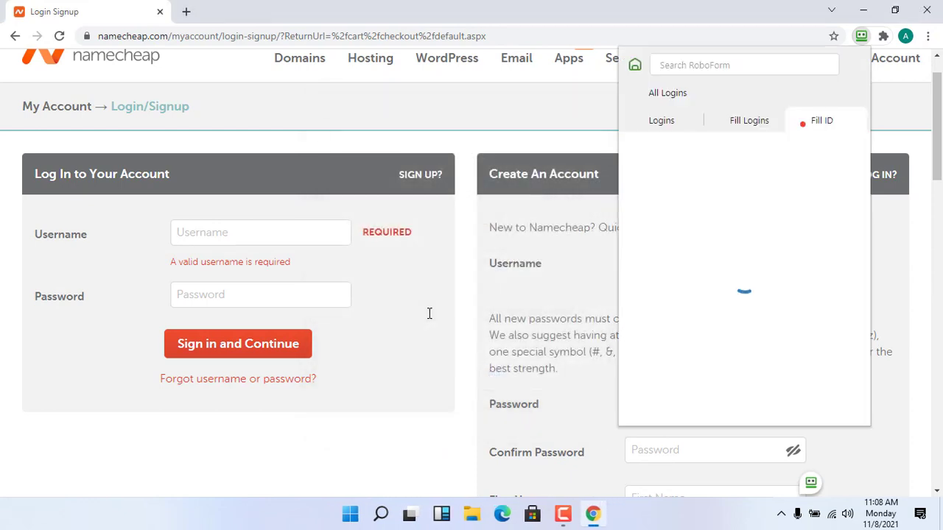
pyautogui.click(429, 313)
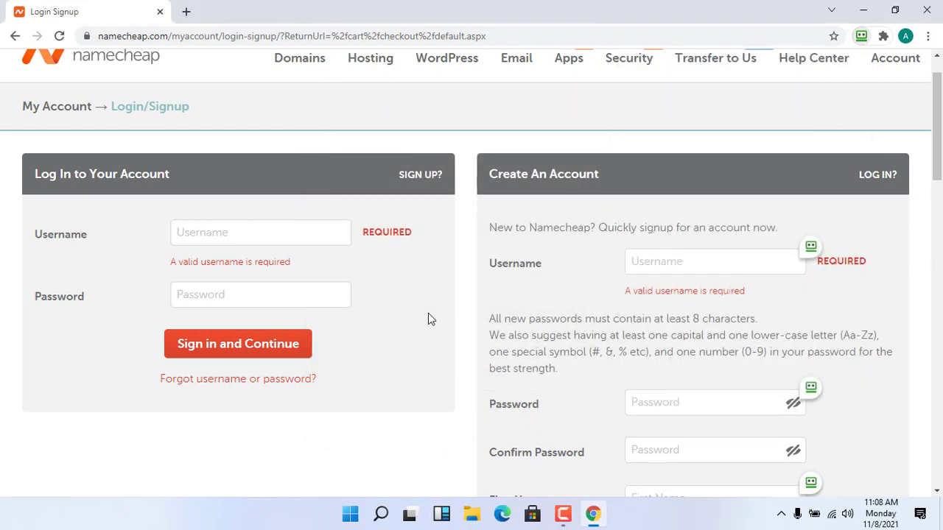
pyautogui.click(329, 234)
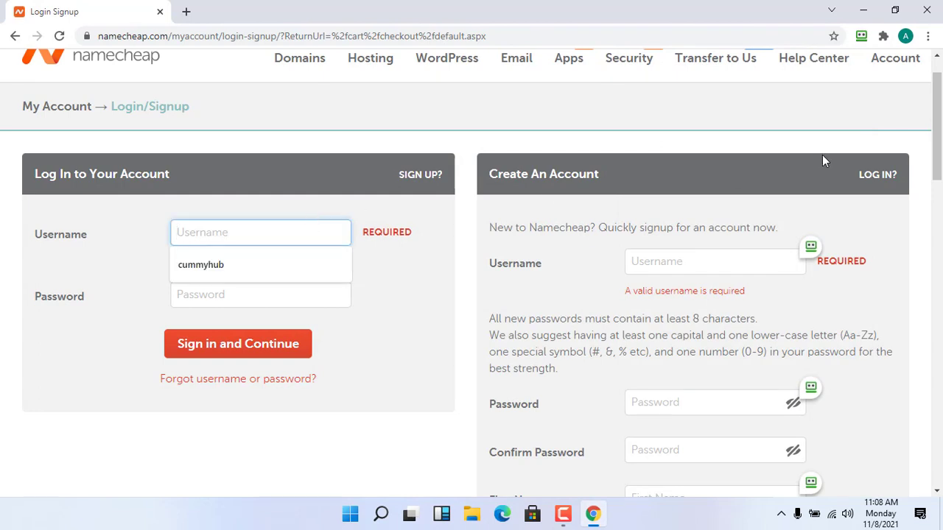
# Step: Search RoboForm for 'namecheap' and view the first saved login's details
pyautogui.click(862, 36)
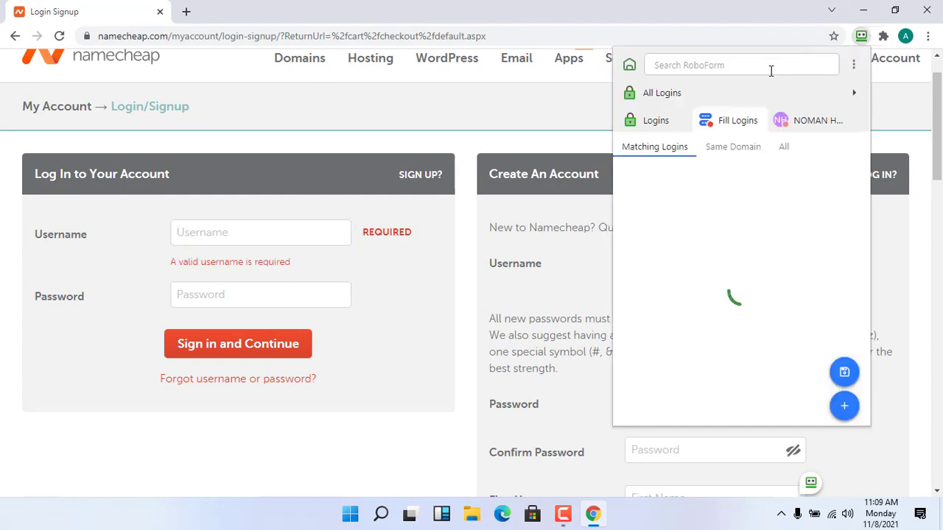
pyautogui.write('namecheap')
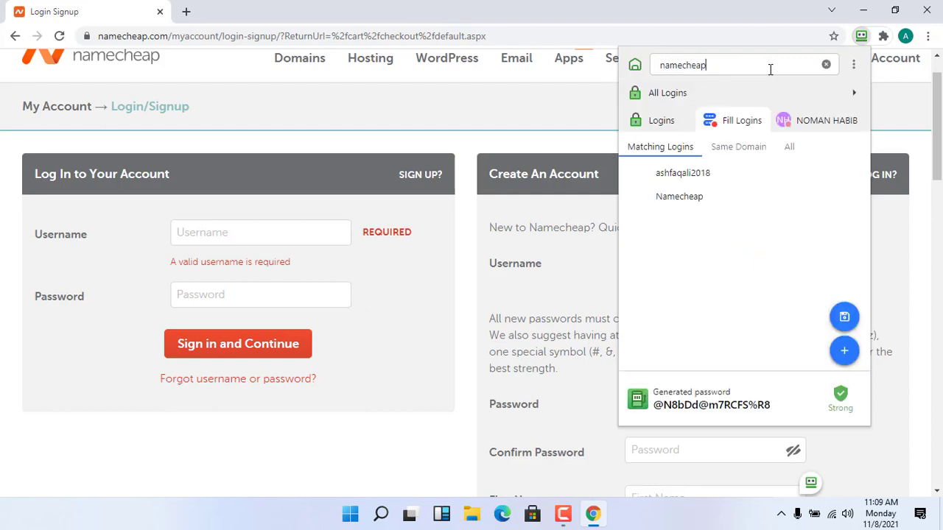
pyautogui.click(858, 172)
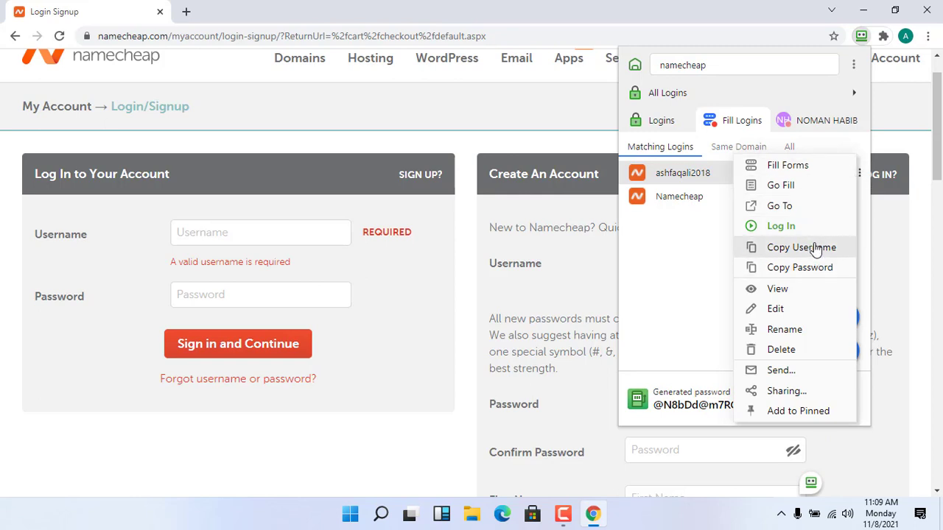
pyautogui.click(803, 290)
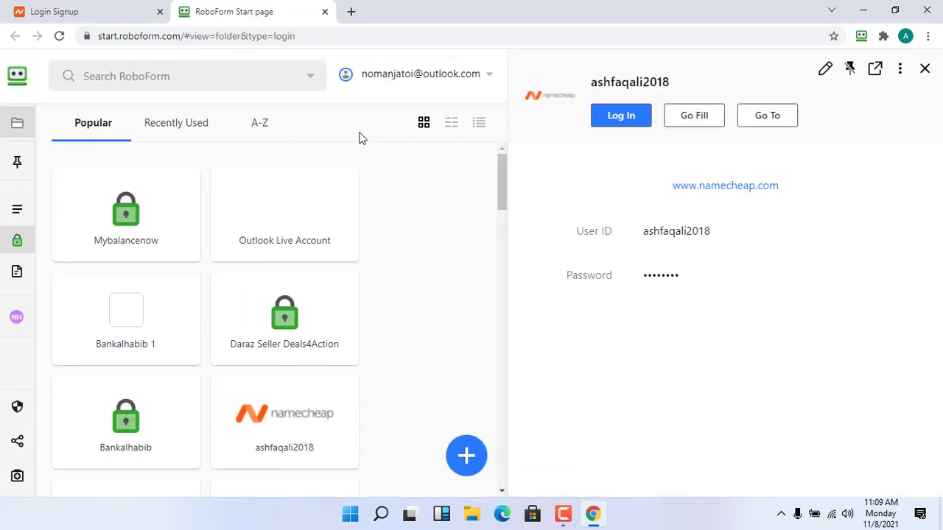
# Step: Copy the saved User ID from RoboForm into the Namecheap Username field
pyautogui.moveTo(764, 247)
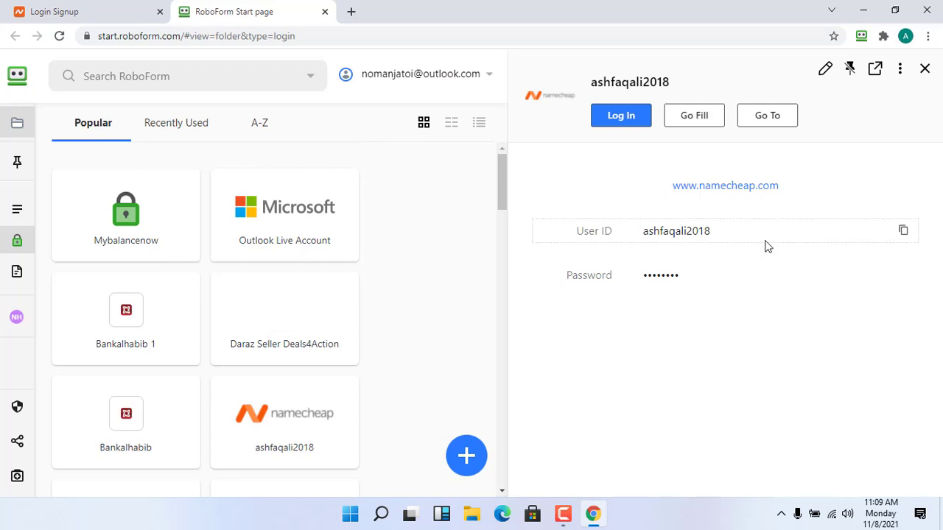
pyautogui.click(904, 234)
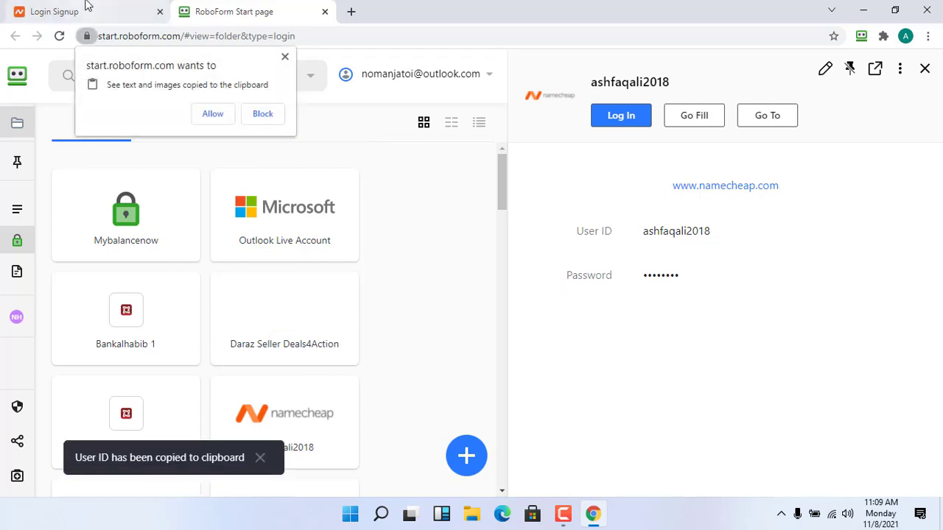
pyautogui.click(86, 8)
pyautogui.hotkey('ctrl', 'v')
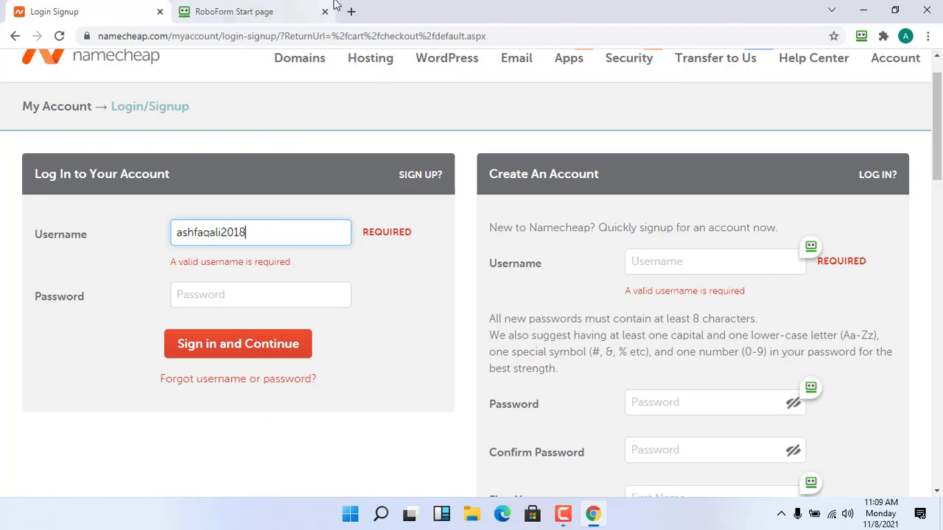
# Step: Copy the saved password into the Password field and sign in
pyautogui.click(284, 7)
pyautogui.click(903, 274)
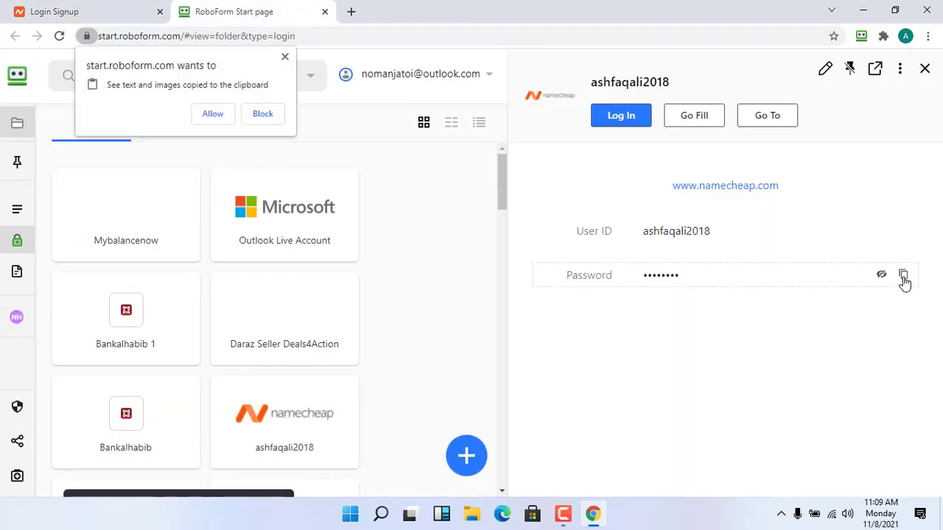
pyautogui.click(86, 11)
pyautogui.click(225, 278)
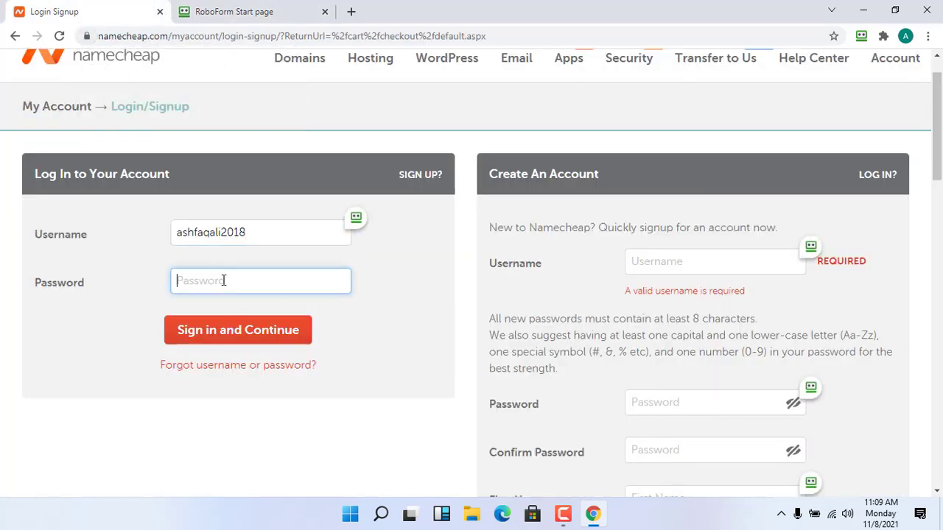
pyautogui.hotkey('ctrl', 'v')
pyautogui.click(184, 342)
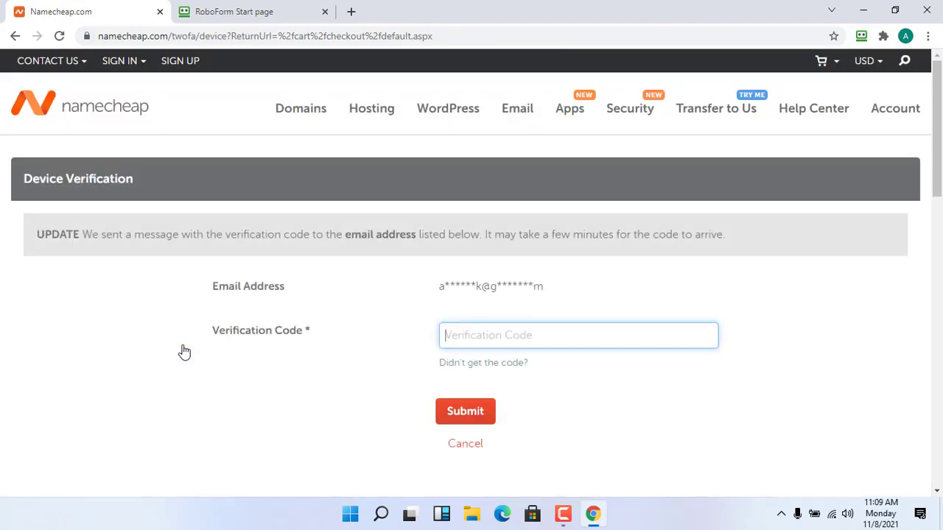
# Step: Enter the emailed verification code to pass device verification
pyautogui.tripleClick(504, 281)
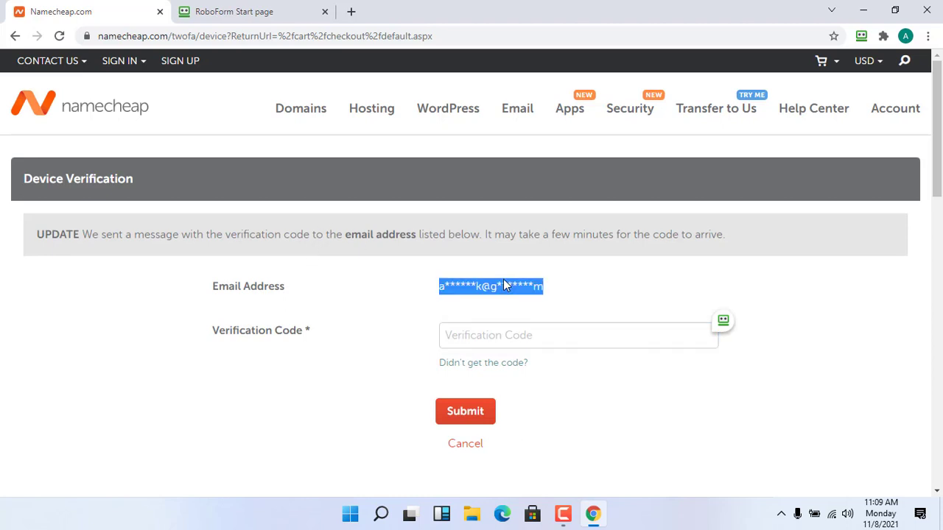
pyautogui.click(495, 339)
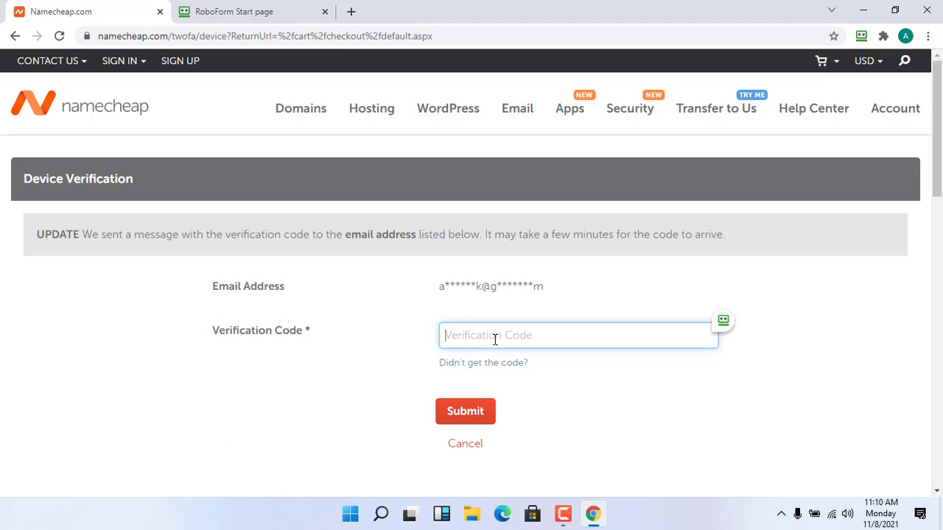
pyautogui.press('Return')
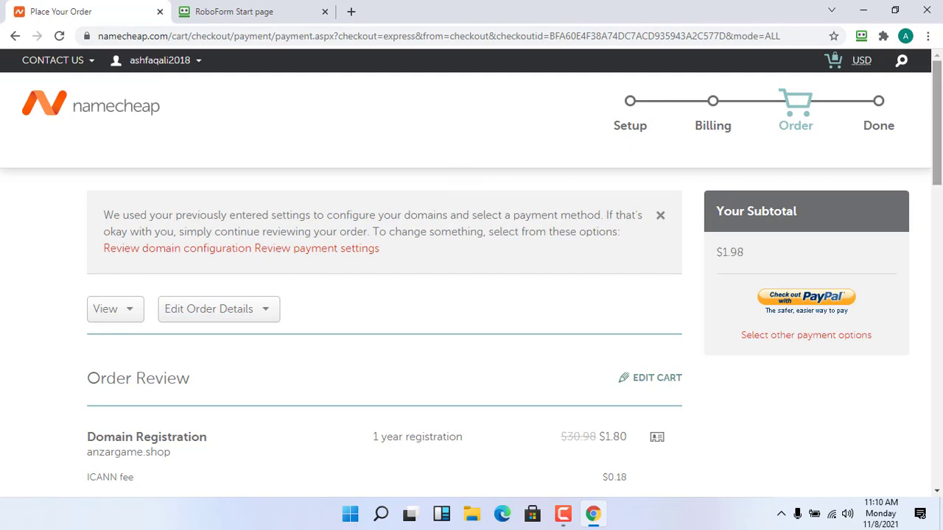
# Step: Use the CHANGE link beside PayPal in Payment Details to pick another method
pyautogui.click(927, 36)
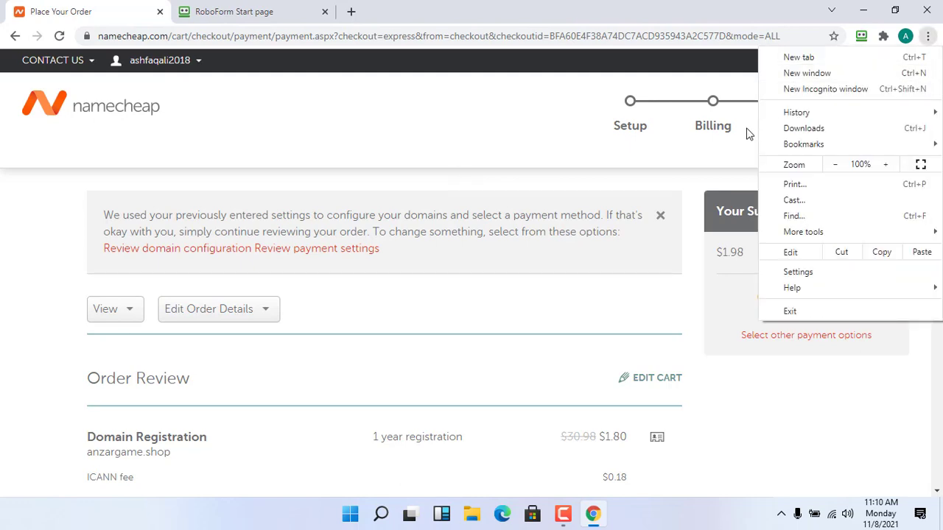
pyautogui.click(656, 165)
pyautogui.moveTo(938, 81); pyautogui.dragTo(940, 229)
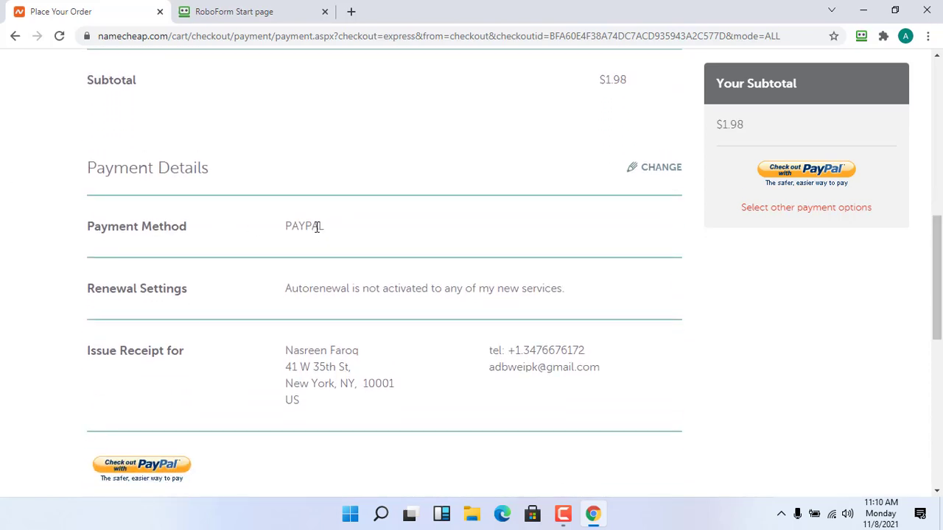
pyautogui.doubleClick(318, 226)
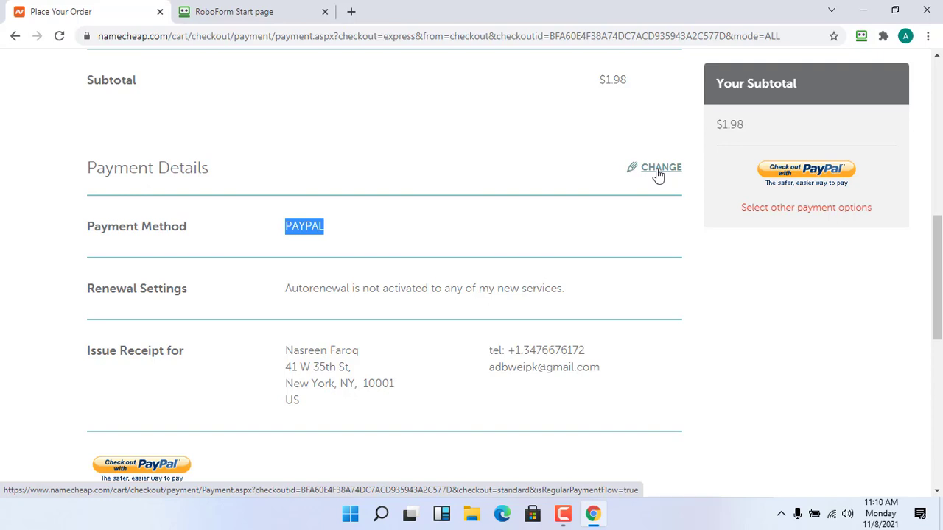
pyautogui.click(659, 174)
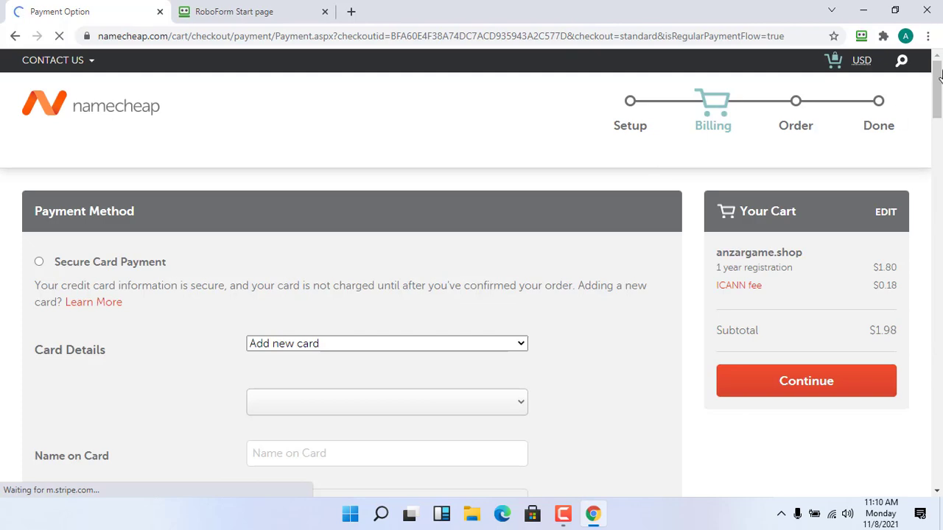
# Step: Choose Account Funds ($5.00 balance), save it as the default payment setting, and continue
pyautogui.moveTo(939, 70); pyautogui.dragTo(939, 200)
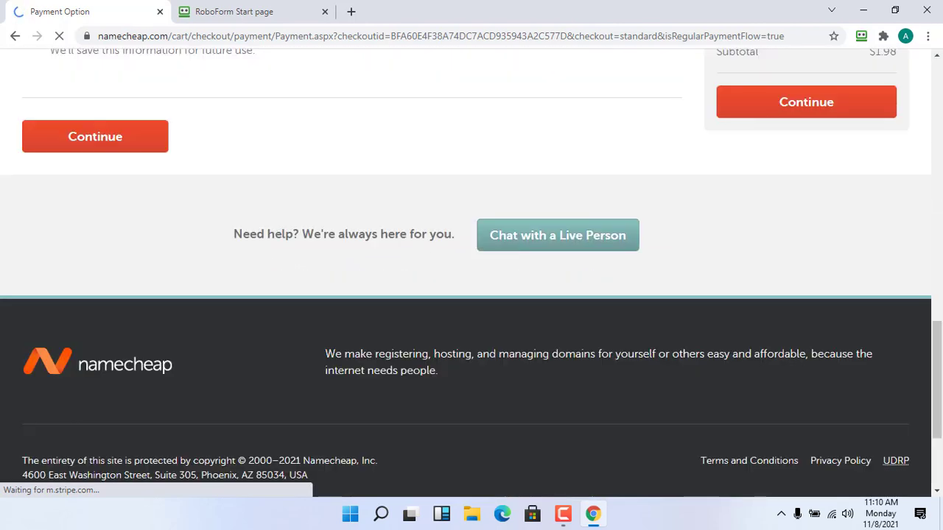
pyautogui.scroll(10, 937, 223)
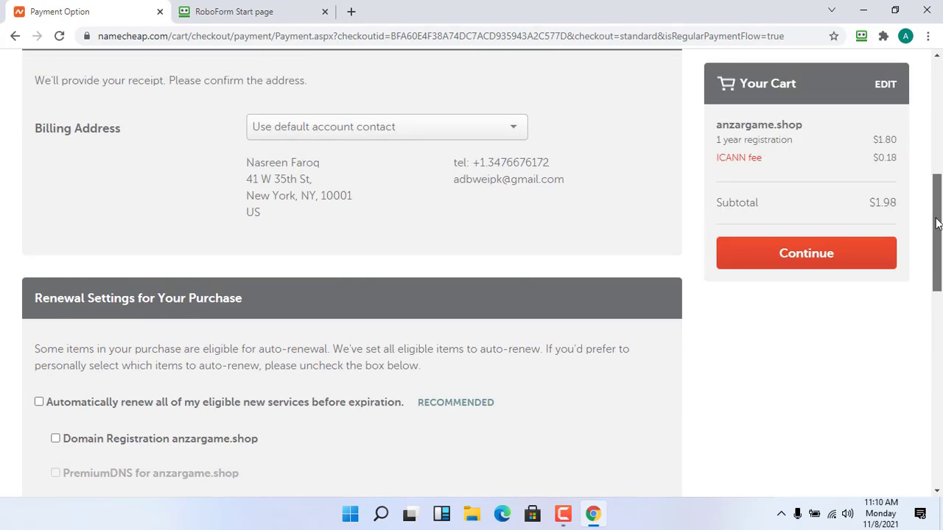
pyautogui.scroll(5, 937, 223)
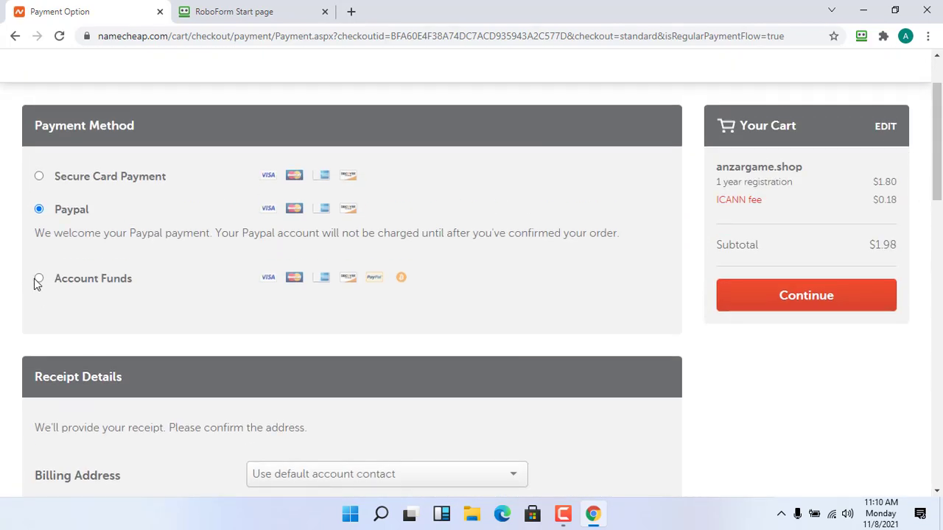
pyautogui.click(39, 280)
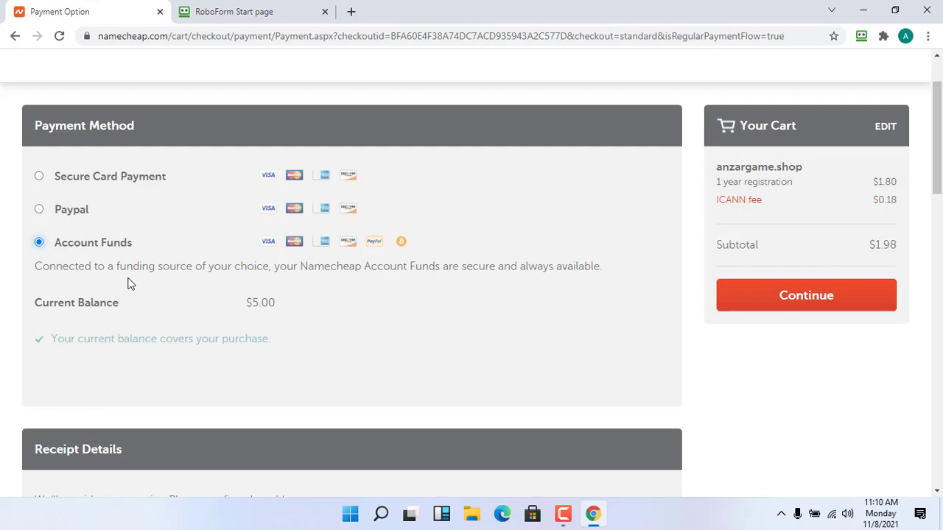
pyautogui.doubleClick(260, 306)
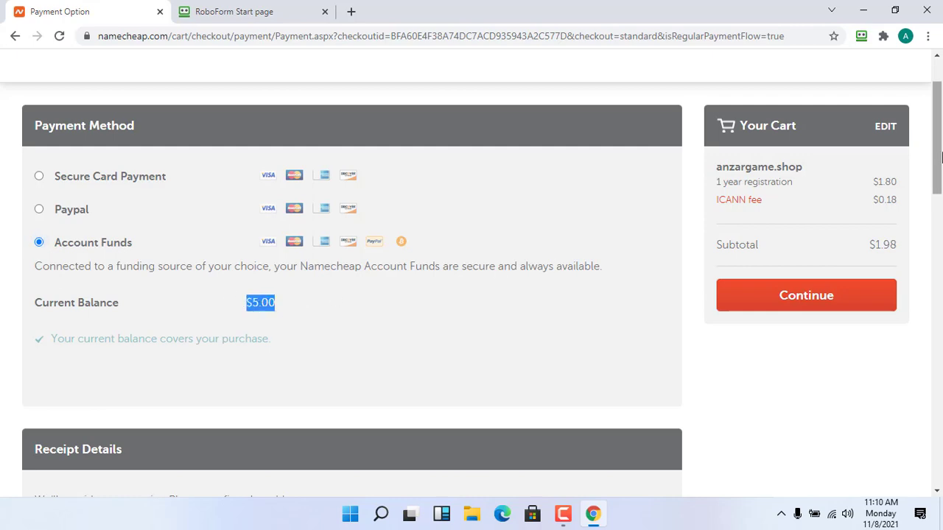
pyautogui.moveTo(940, 120); pyautogui.dragTo(941, 297)
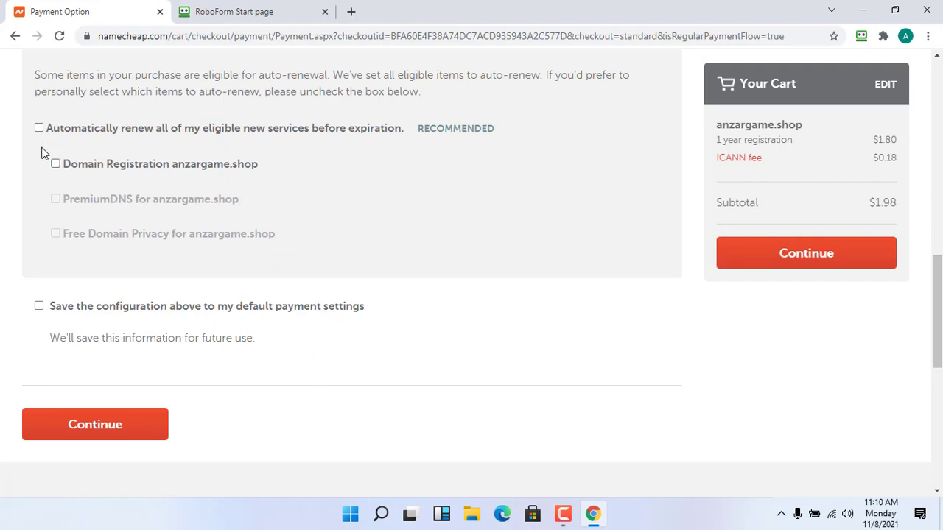
pyautogui.click(39, 306)
pyautogui.click(115, 435)
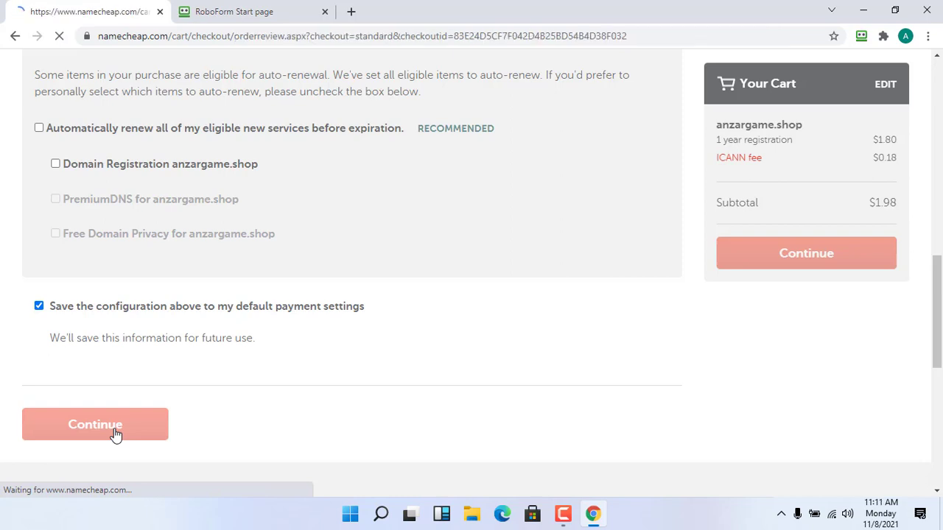
# Step: Review the $1.98 anzargame.shop order and pay for it with Pay Now
pyautogui.scroll(-1, 861, 268)
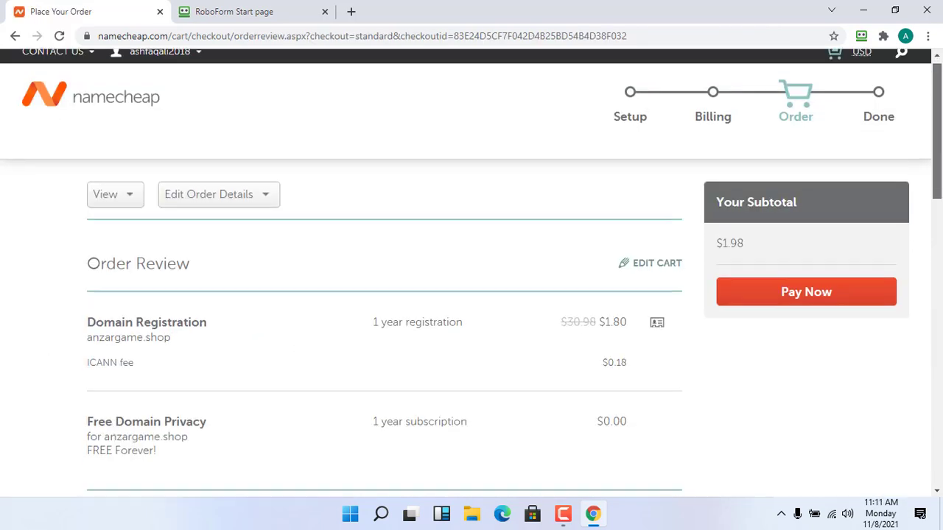
pyautogui.scroll(-5, 941, 275)
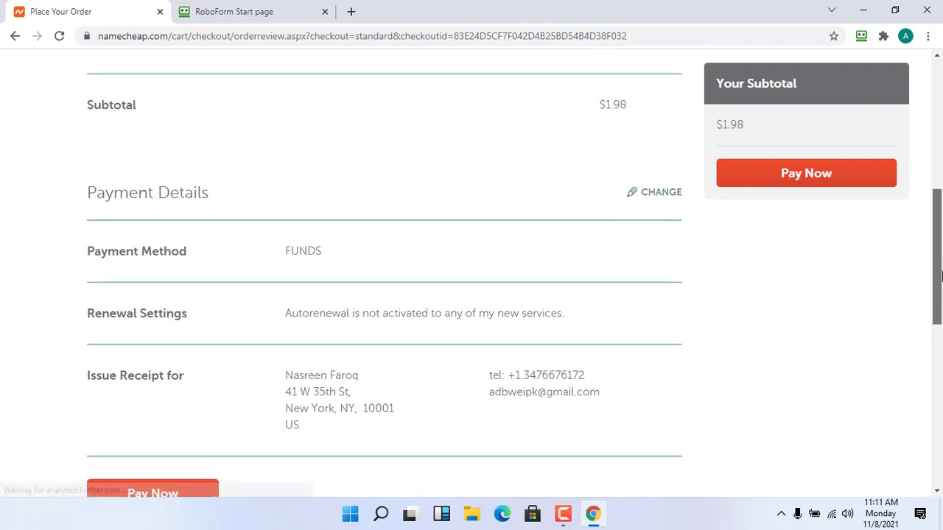
pyautogui.moveTo(940, 275); pyautogui.dragTo(920, 189)
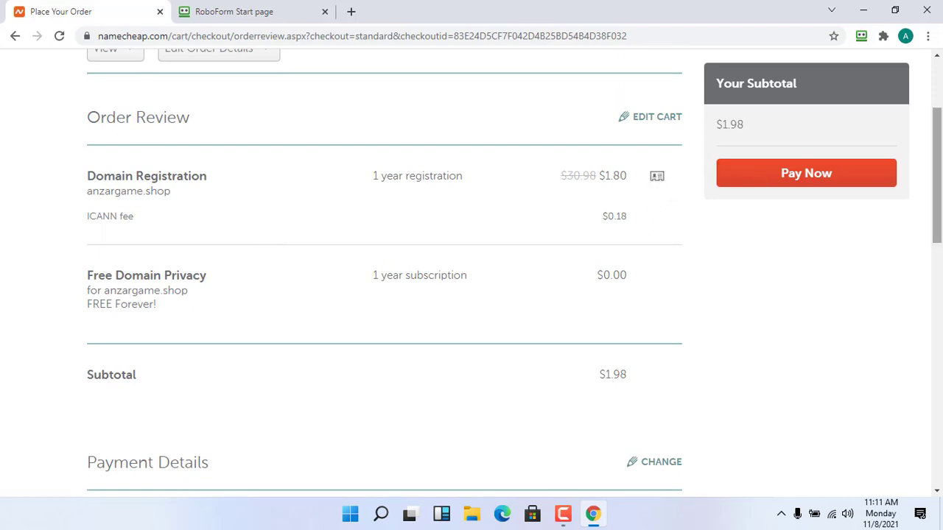
pyautogui.scroll(3, 940, 204)
pyautogui.scroll(-4, 940, 205)
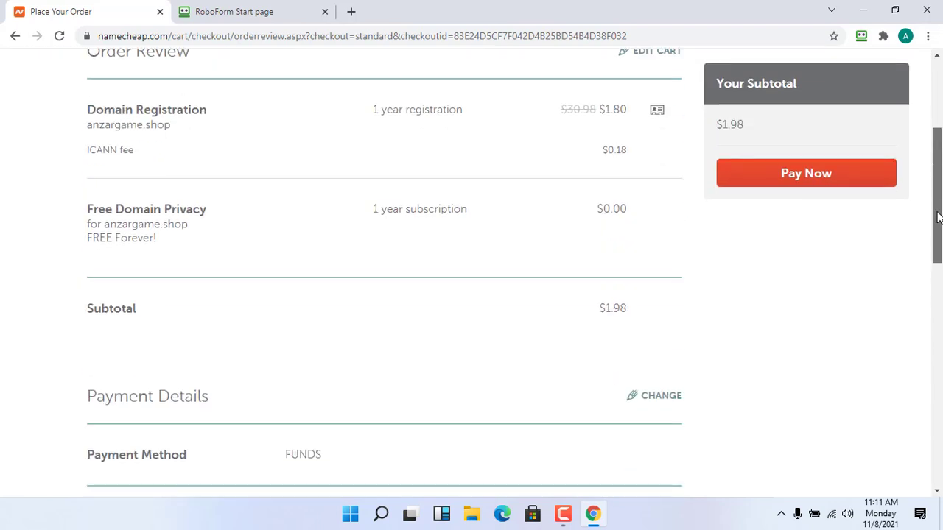
pyautogui.scroll(2, 884, 199)
pyautogui.click(801, 181)
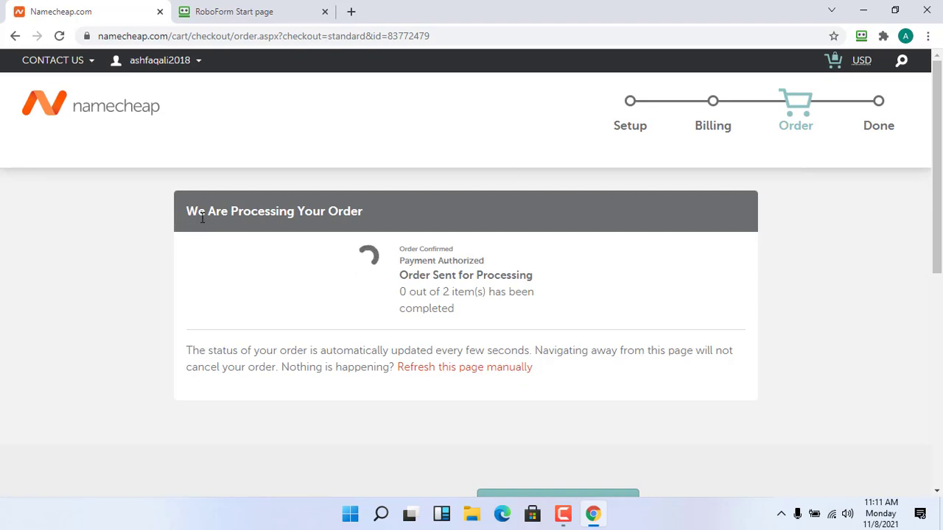
# Step: Review the order confirmation: anzargame.shop registered for 1 year with free privacy, $1.98 charged
pyautogui.moveTo(202, 218); pyautogui.dragTo(431, 224)
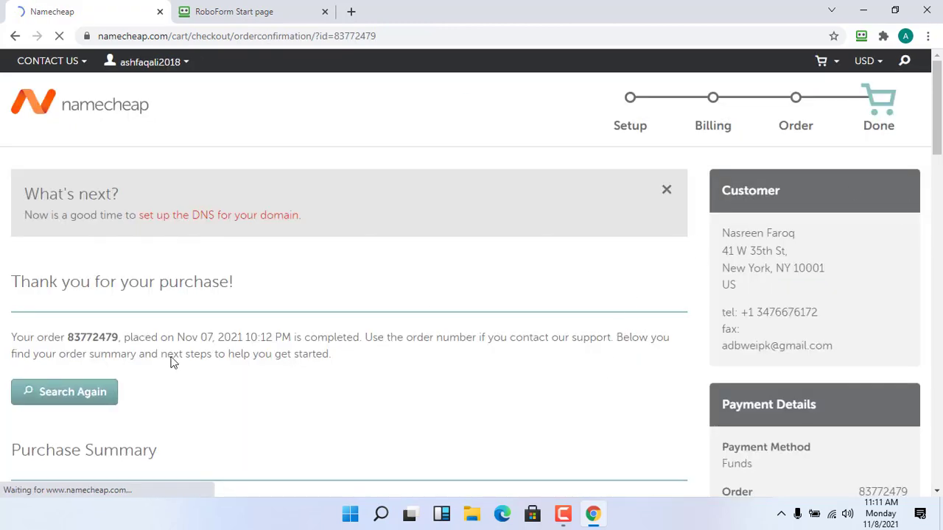
pyautogui.moveTo(9, 282); pyautogui.dragTo(329, 259)
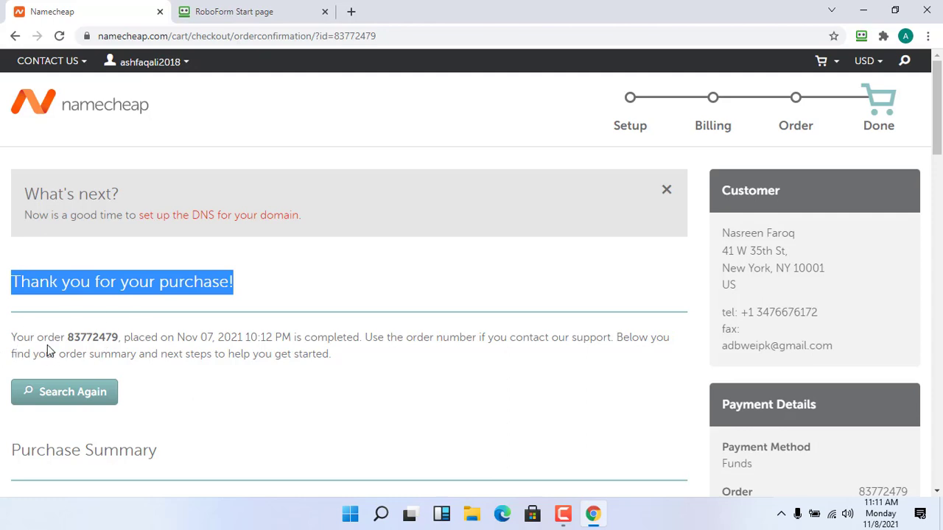
pyautogui.moveTo(68, 333); pyautogui.dragTo(157, 337)
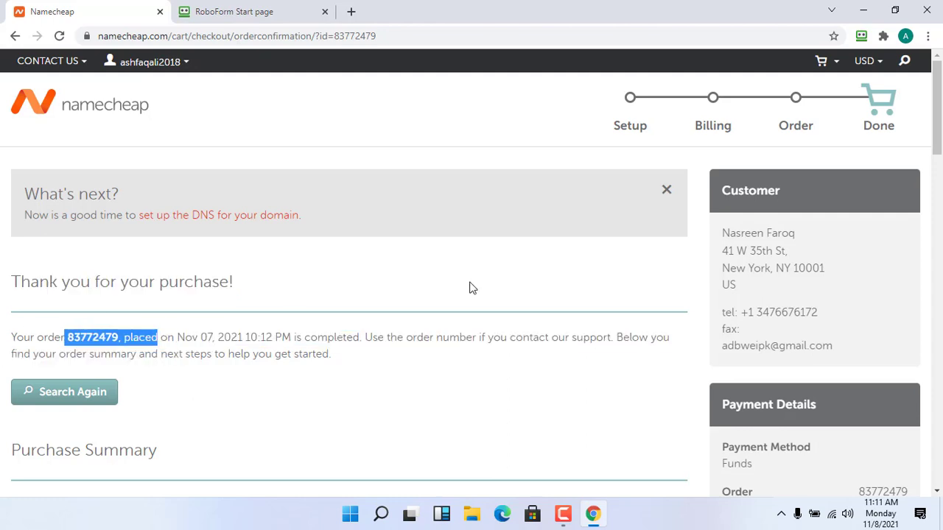
pyautogui.moveTo(937, 126); pyautogui.dragTo(935, 181)
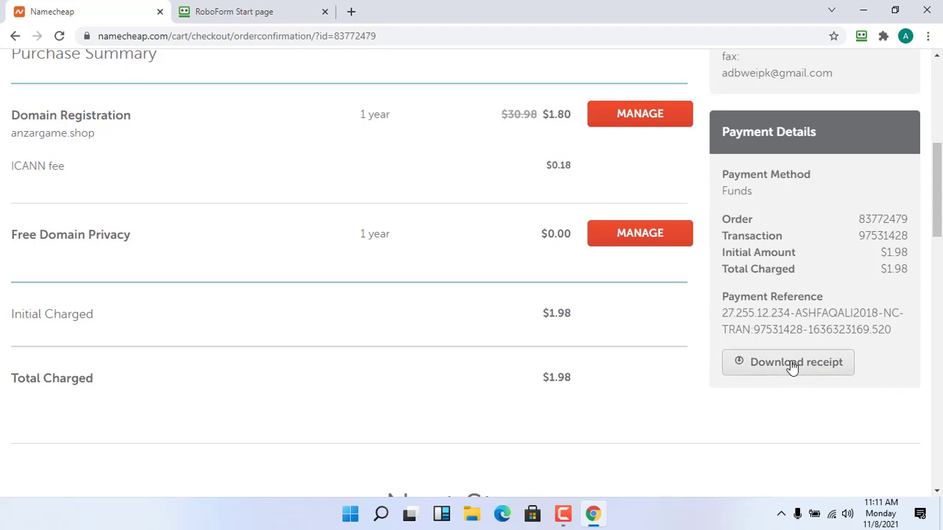
pyautogui.scroll(5, 788, 362)
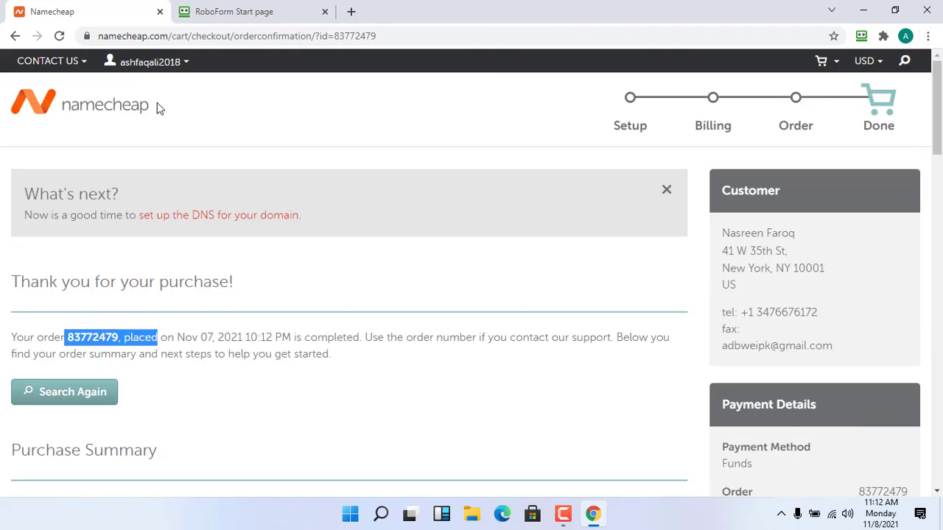
# Step: From the Dashboard's Domain List, select anzargame.shop and open its MANAGE details page
pyautogui.moveTo(142, 76)
pyautogui.click(148, 203)
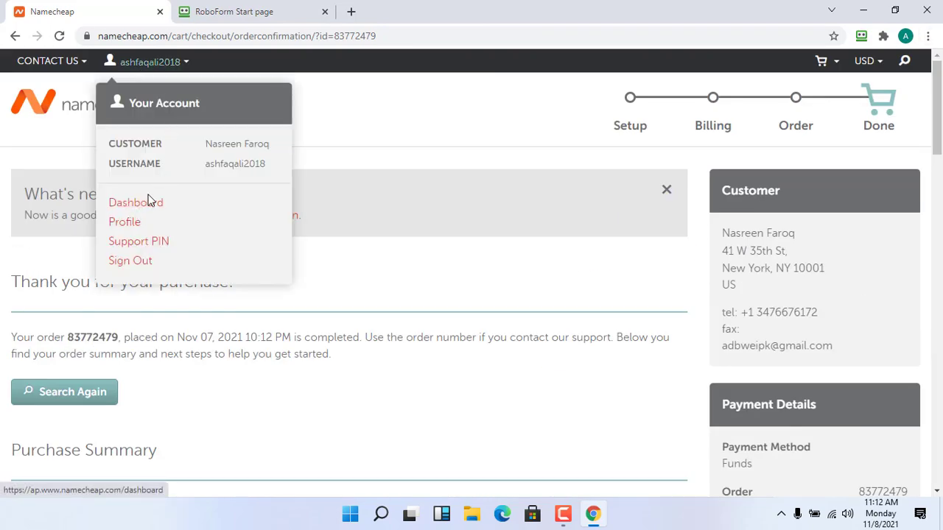
pyautogui.click(150, 210)
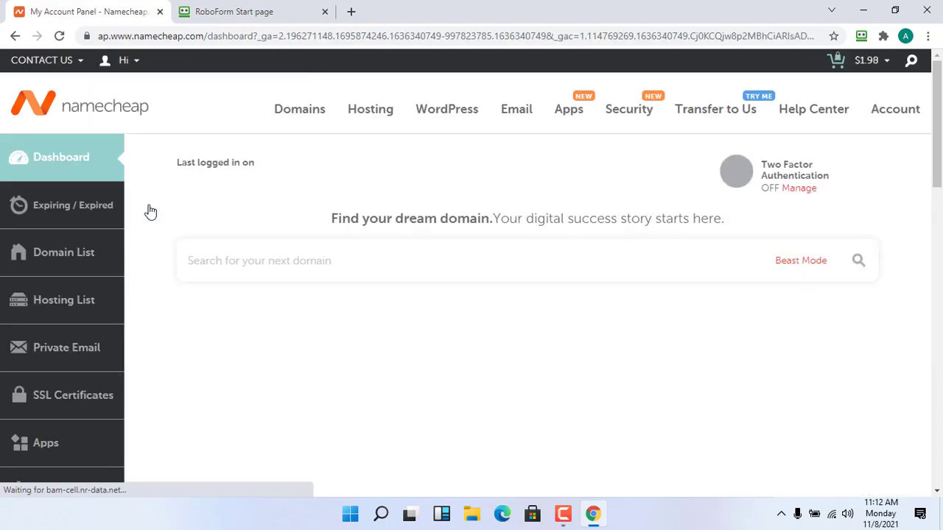
pyautogui.click(64, 265)
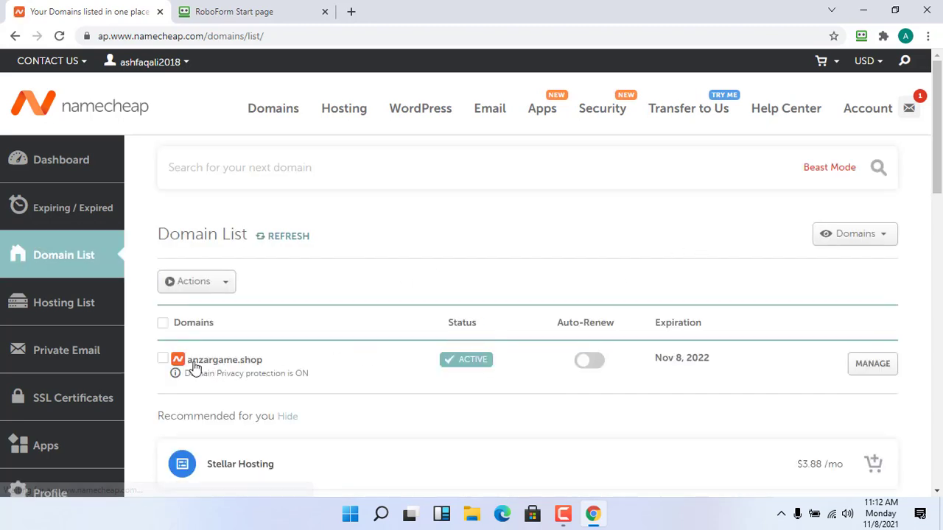
pyautogui.click(246, 366)
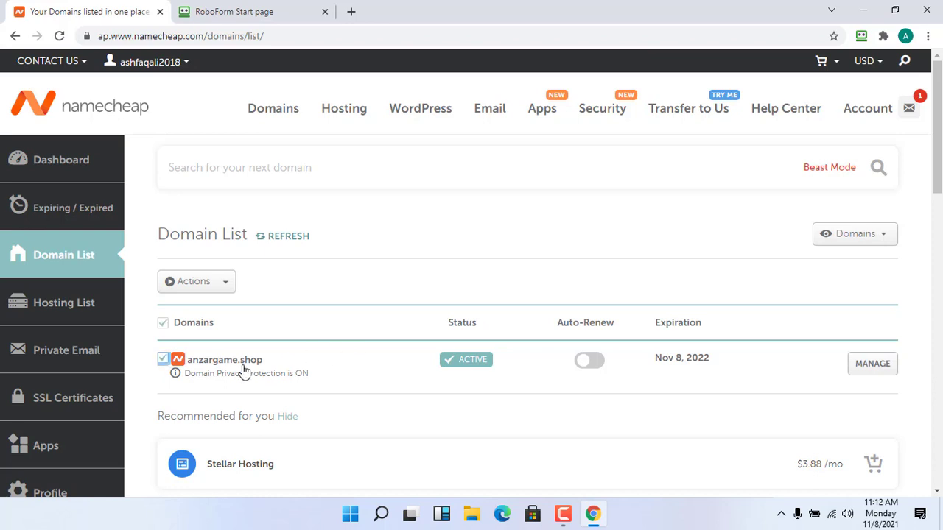
pyautogui.scroll(-2, 937, 147)
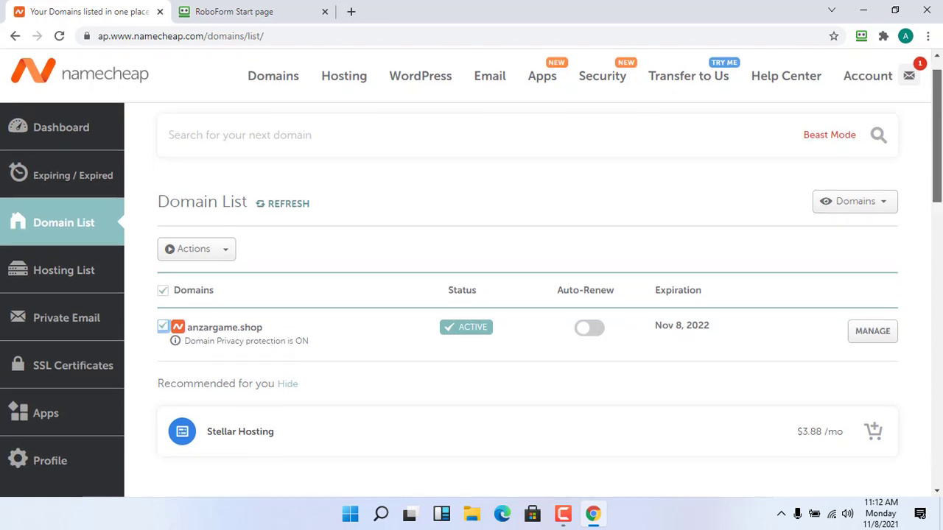
pyautogui.click(877, 262)
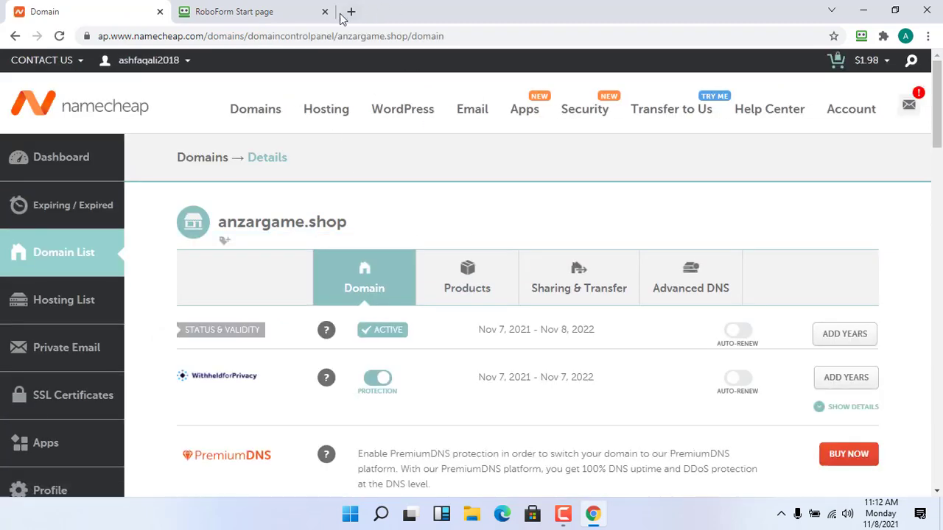
# Step: Try opening anzargame.shop in a new tab, reload the unreachable site, then return to Namecheap
pyautogui.moveTo(221, 222); pyautogui.dragTo(364, 223)
pyautogui.rightClick(321, 229)
pyautogui.click(352, 269)
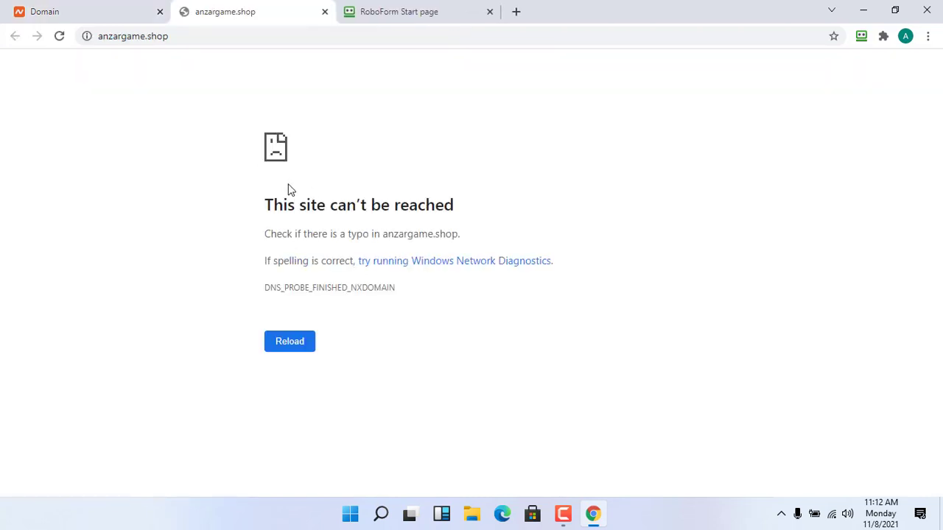
pyautogui.click(296, 343)
pyautogui.click(113, 8)
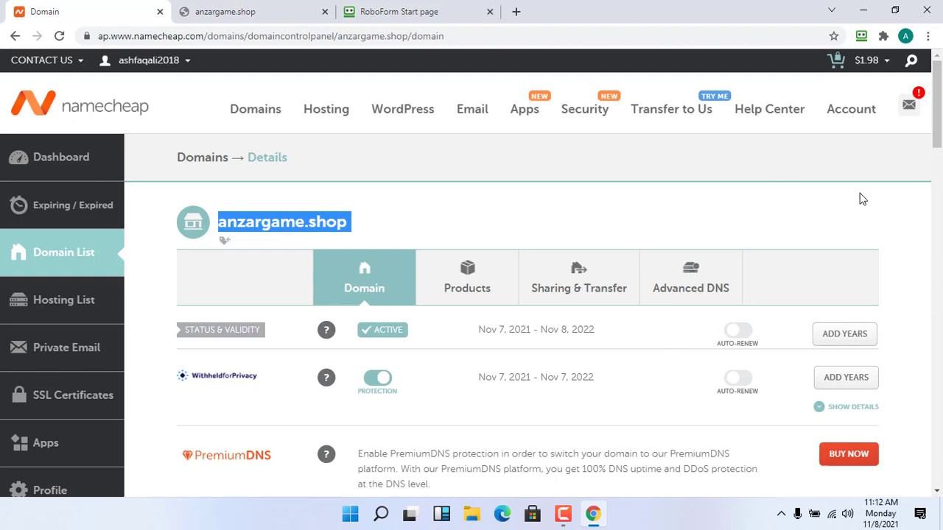
# Step: Check the Nameservers dropdown, leaving it on Namecheap BasicDNS
pyautogui.scroll(-2, 939, 151)
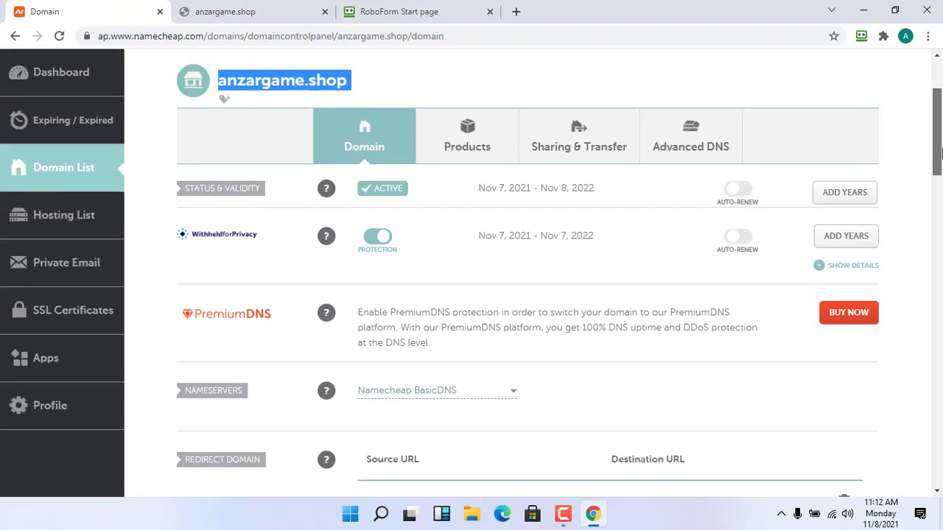
pyautogui.scroll(-3, 938, 151)
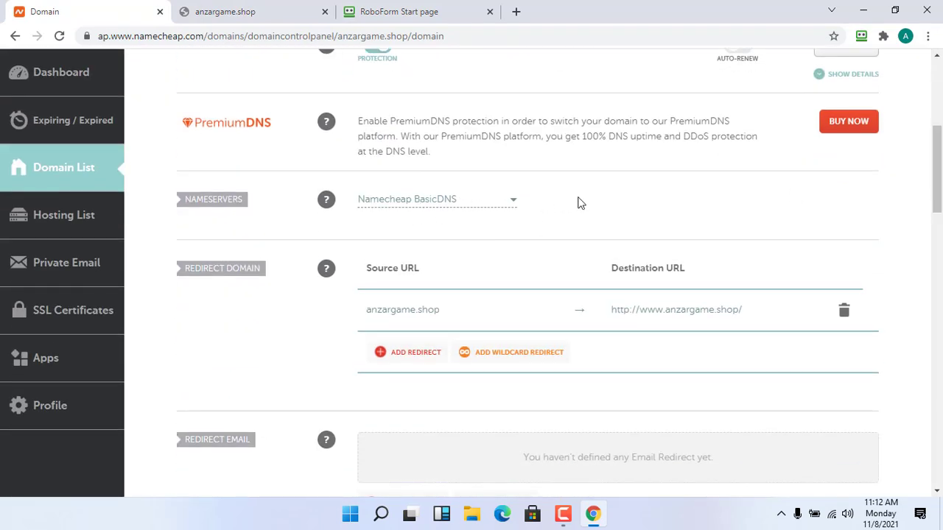
pyautogui.click(457, 200)
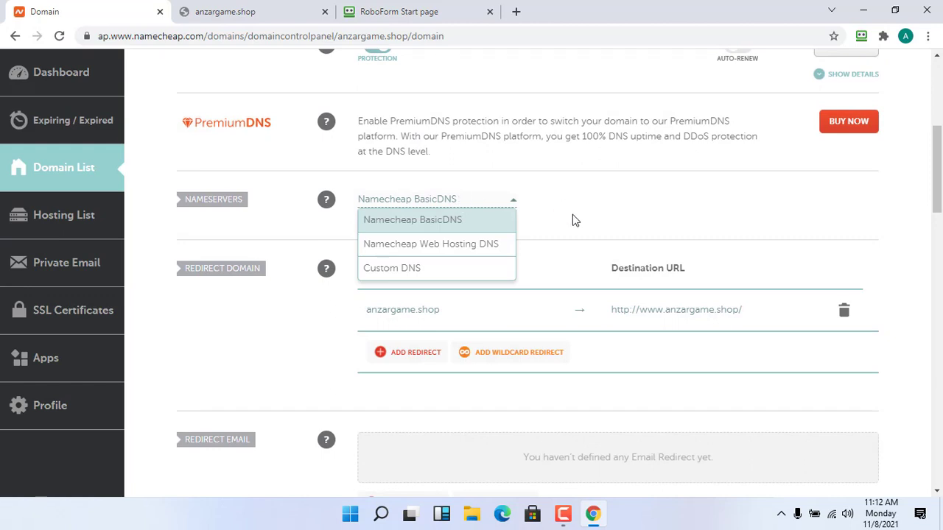
pyautogui.click(575, 221)
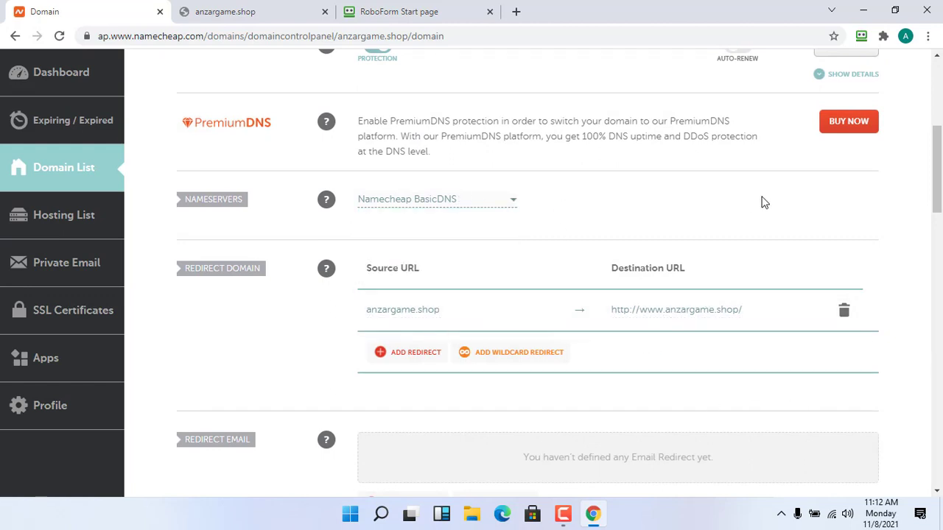
pyautogui.moveTo(940, 171); pyautogui.dragTo(927, 120)
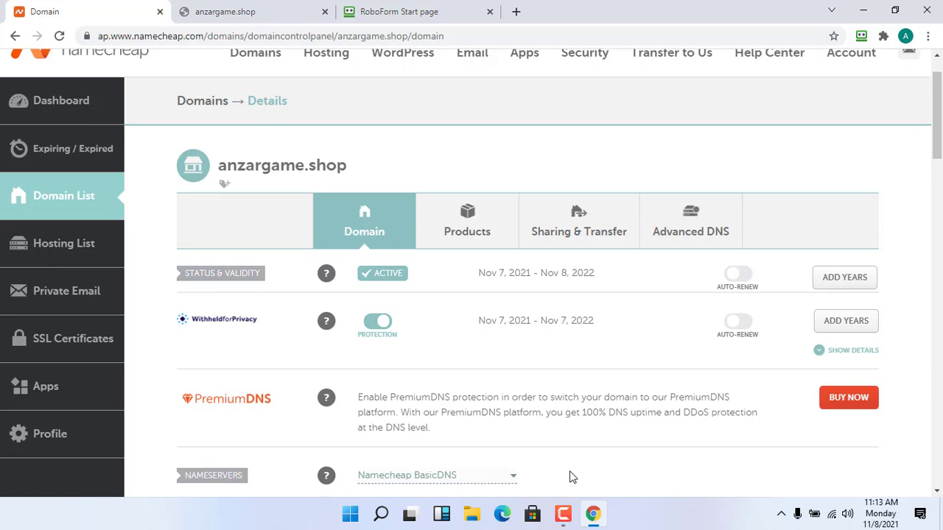
pyautogui.click(563, 513)
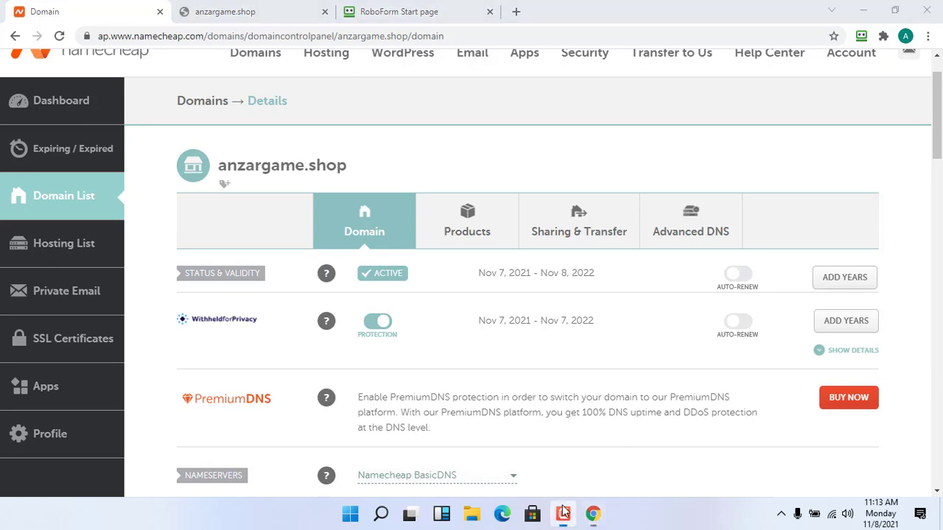